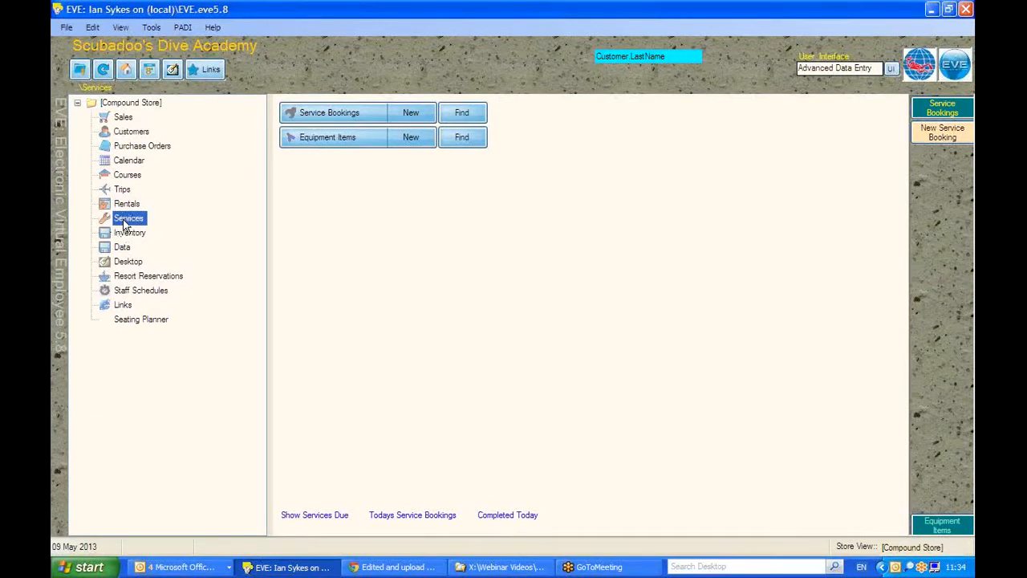
# Search the service bookings for those created between 09 May 2013 and 09 May 2013.
pyautogui.click(461, 113)
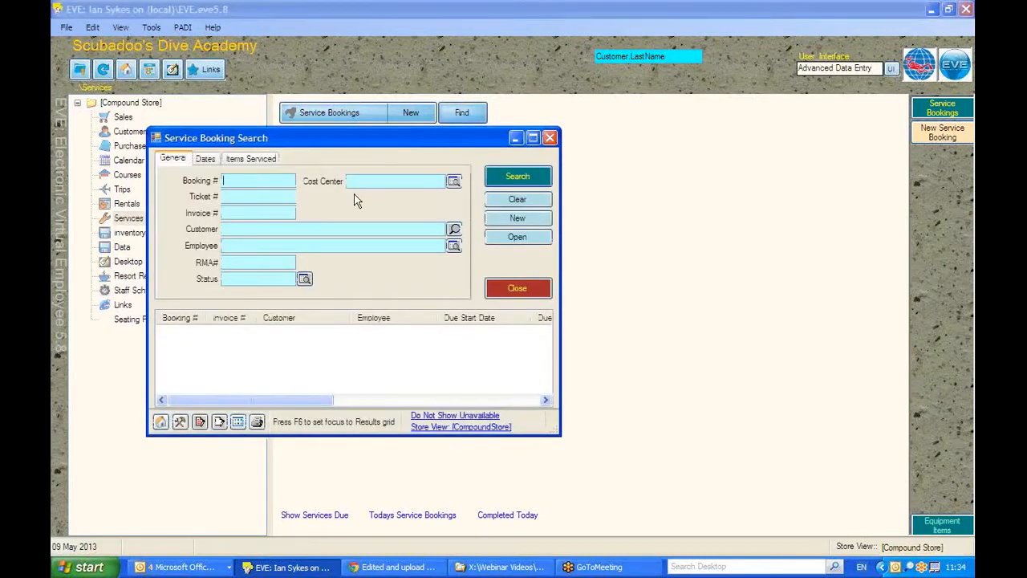
pyautogui.click(206, 160)
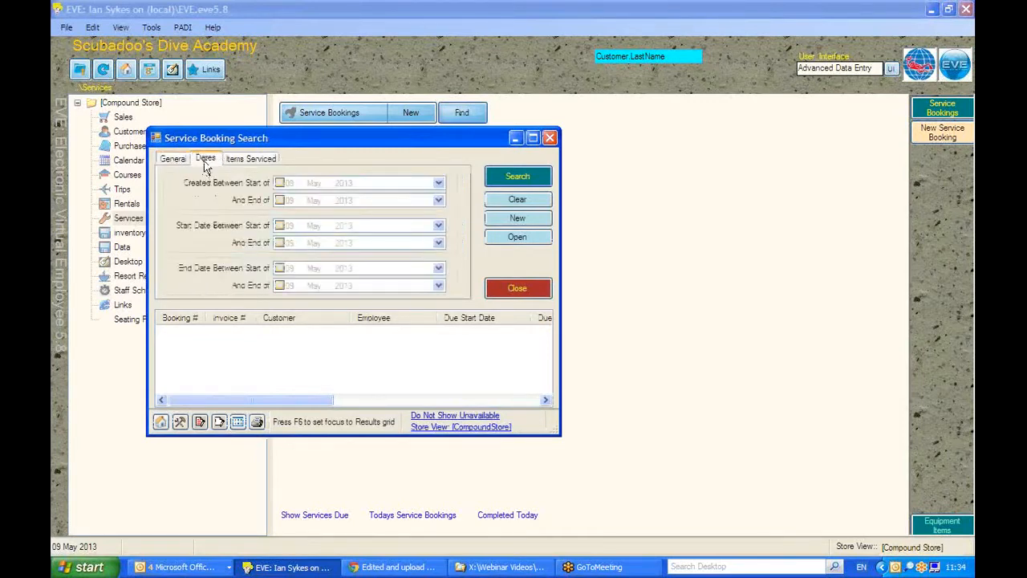
pyautogui.click(280, 183)
pyautogui.click(279, 200)
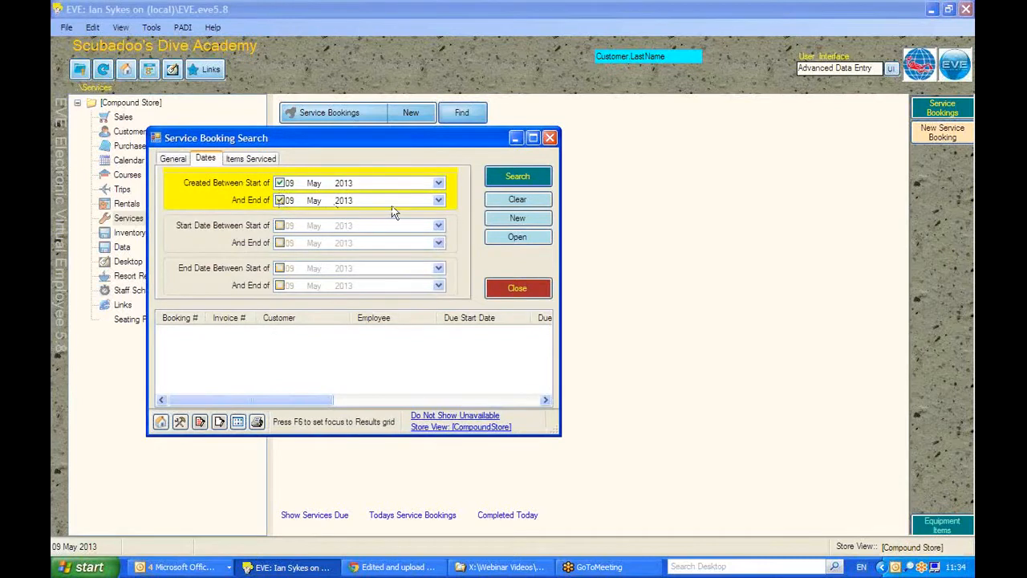
pyautogui.click(530, 183)
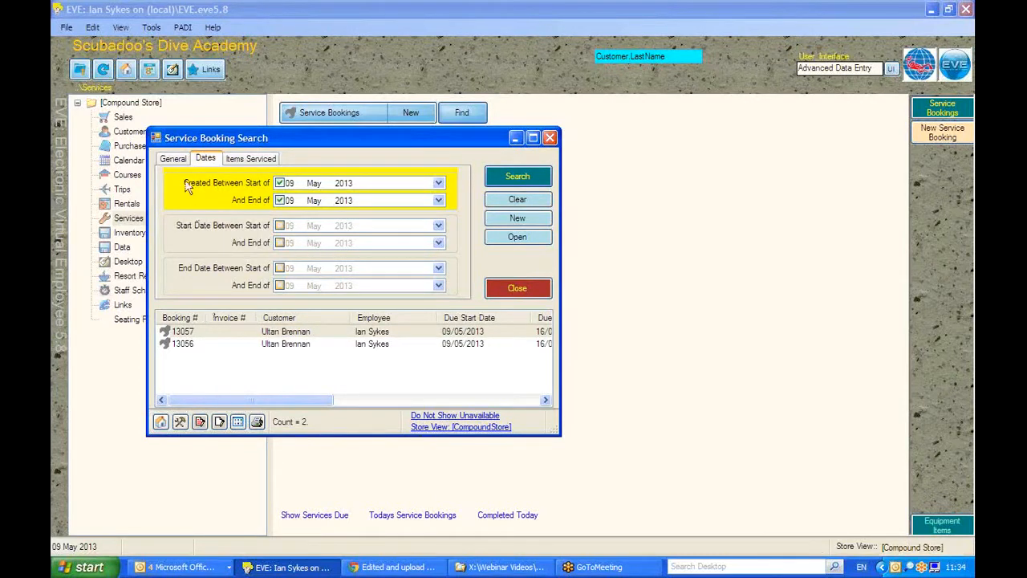
# Look over the general and serviced-item search criteria, and open the first booking in the results.
pyautogui.click(172, 158)
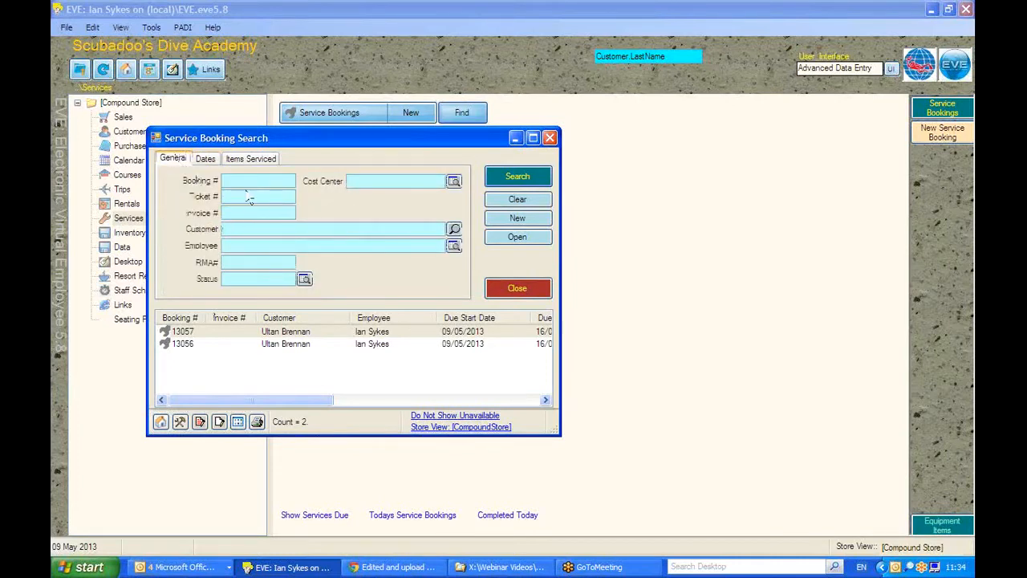
pyautogui.click(241, 159)
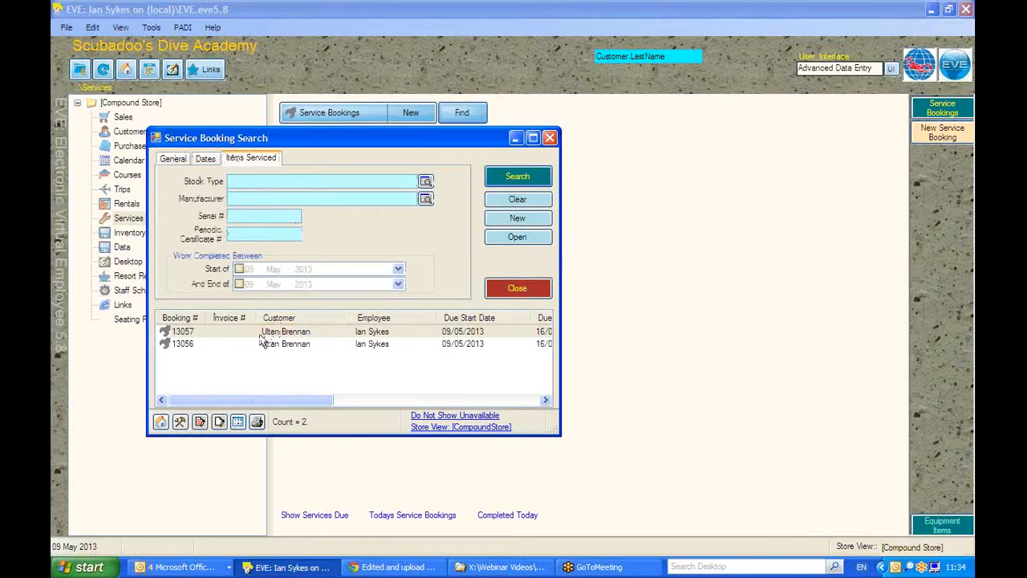
pyautogui.click(235, 334)
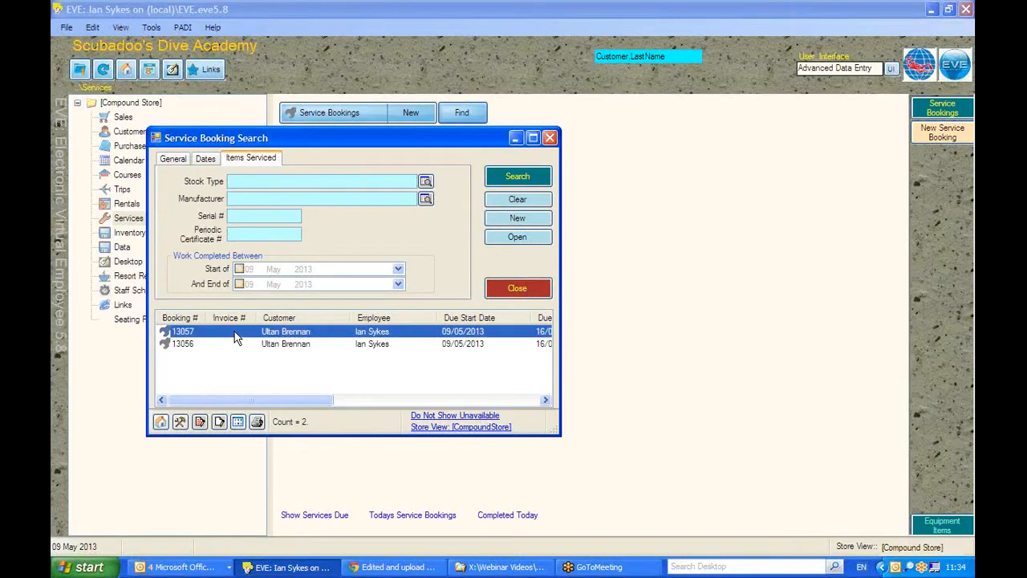
pyautogui.doubleClick(235, 335)
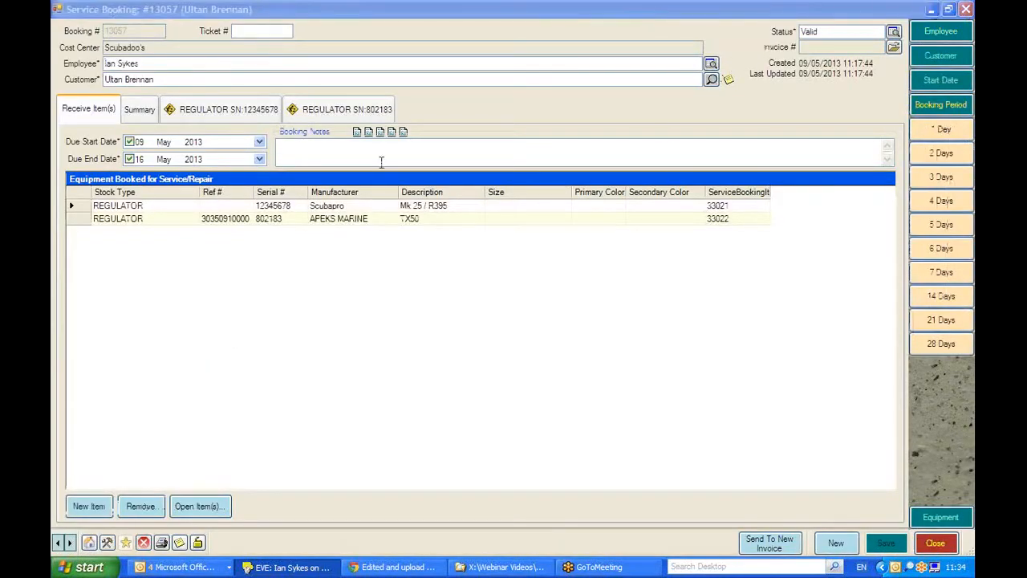
# Review the service details of both booked regulators, finishing on the one with serial number 802183.
pyautogui.click(211, 112)
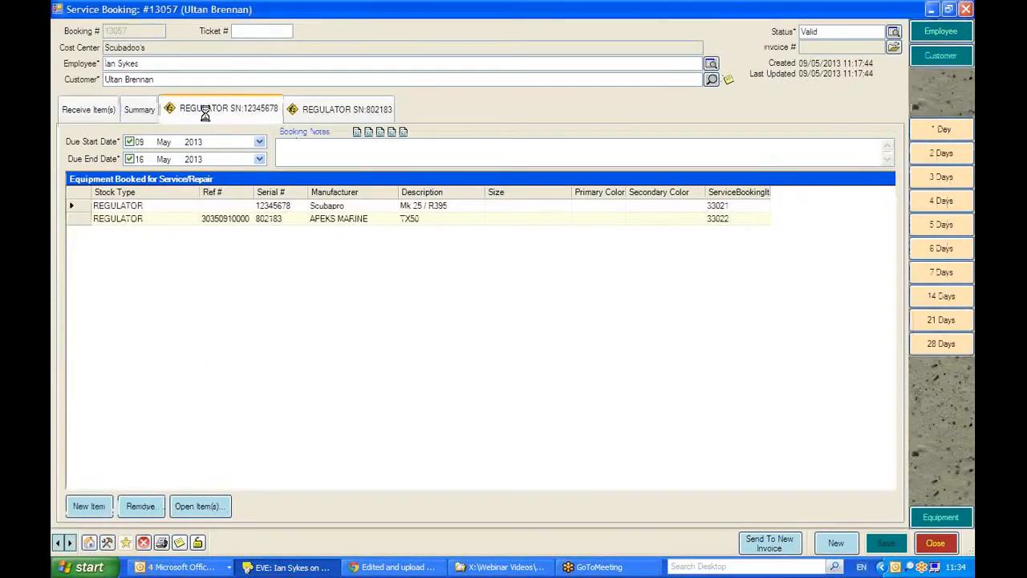
pyautogui.click(347, 113)
pyautogui.click(226, 113)
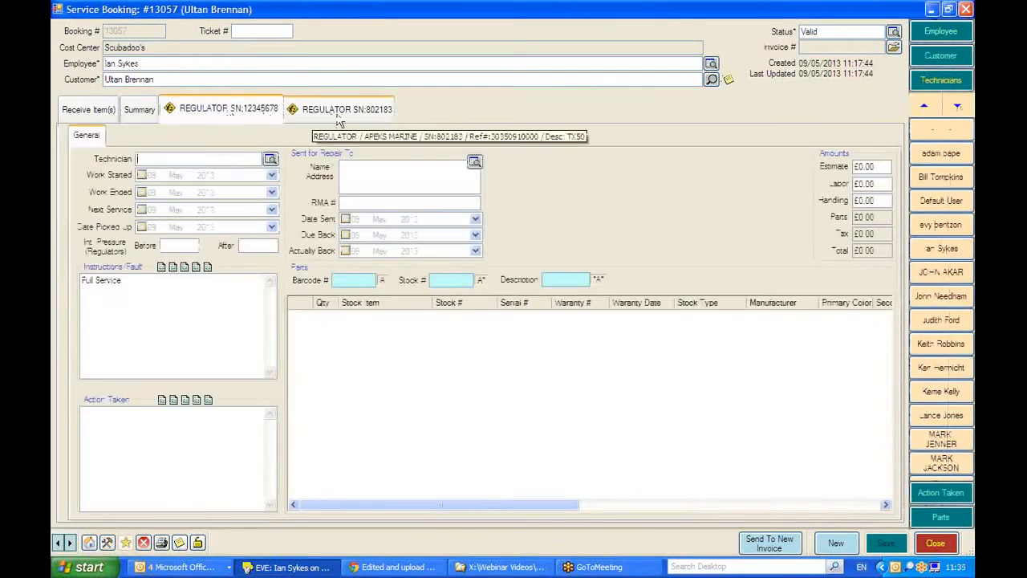
pyautogui.click(334, 116)
pyautogui.click(226, 119)
pyautogui.click(342, 127)
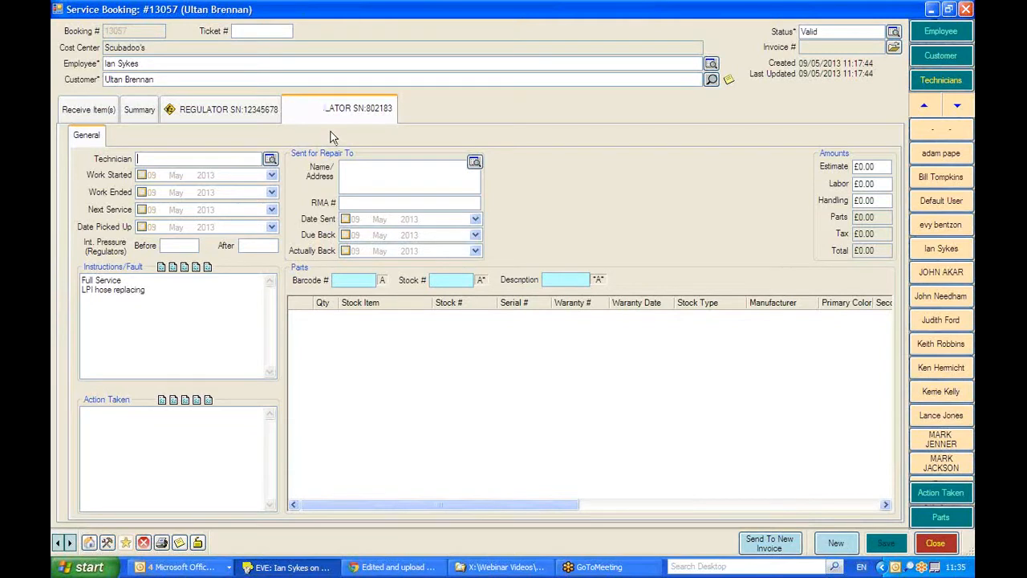
# Set regulator 802183's work started date to 09 May 2013 and its work ended date to 13 May 2013.
pyautogui.click(142, 177)
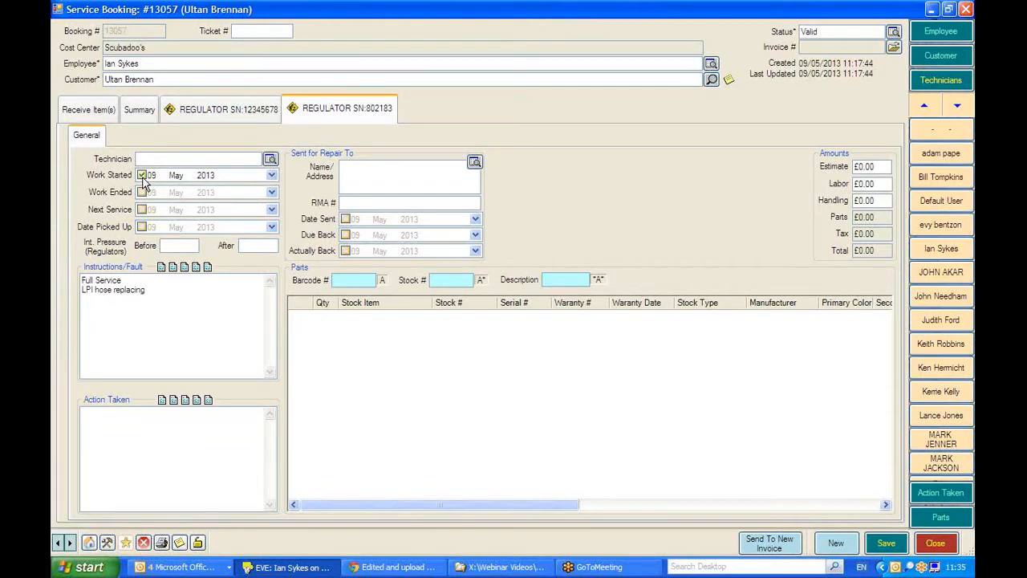
pyautogui.click(142, 195)
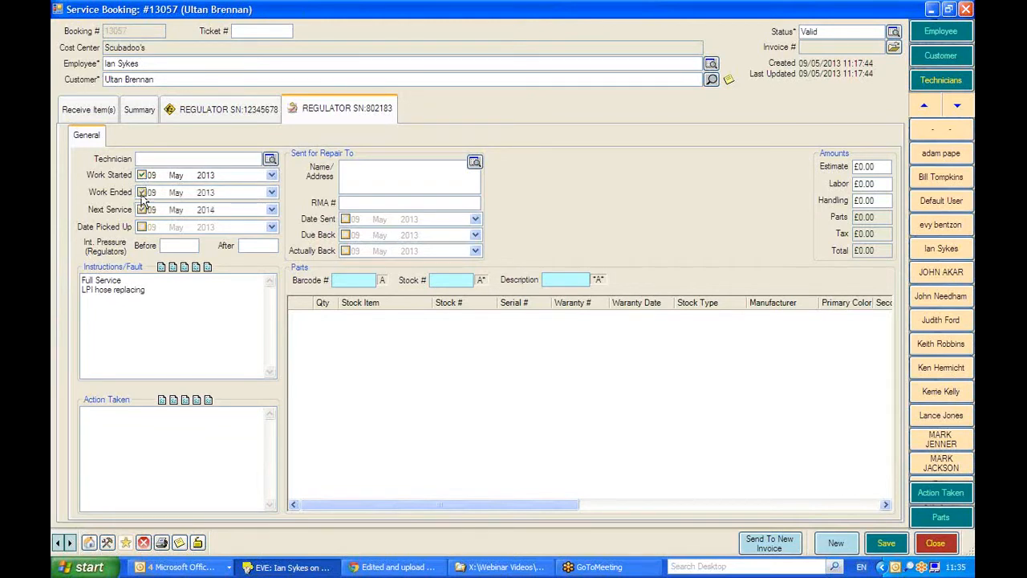
pyautogui.click(150, 193)
pyautogui.write('13')
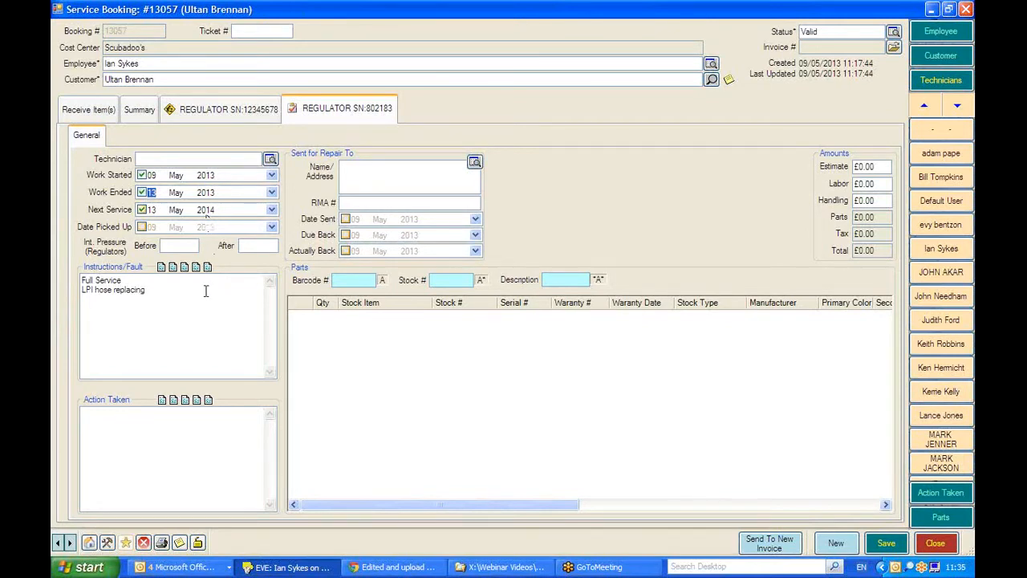
# Record the action taken on regulator 802183 as the preset "Full Service" plus "LPI hose replaced".
pyautogui.click(162, 400)
pyautogui.click(168, 413)
pyautogui.click(176, 405)
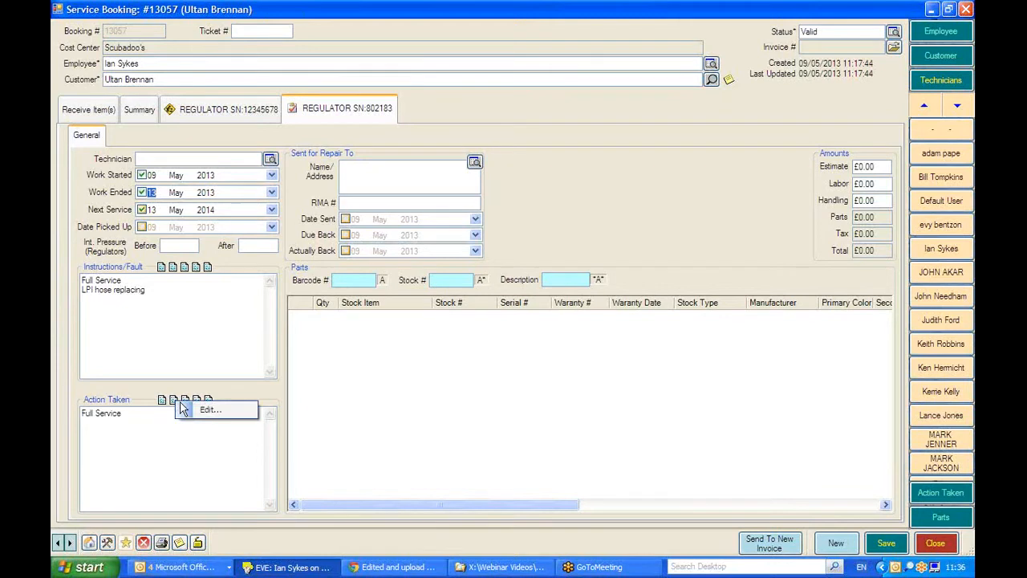
pyautogui.click(129, 414)
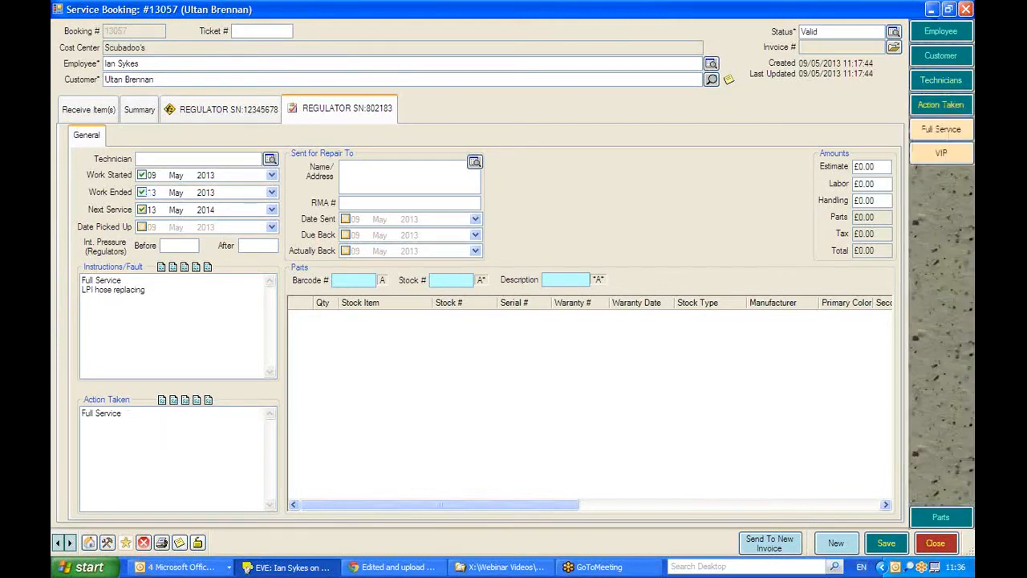
pyautogui.write('LPI hose replaced')
# Enter the technician's name for regulator 802183.
pyautogui.click(149, 159)
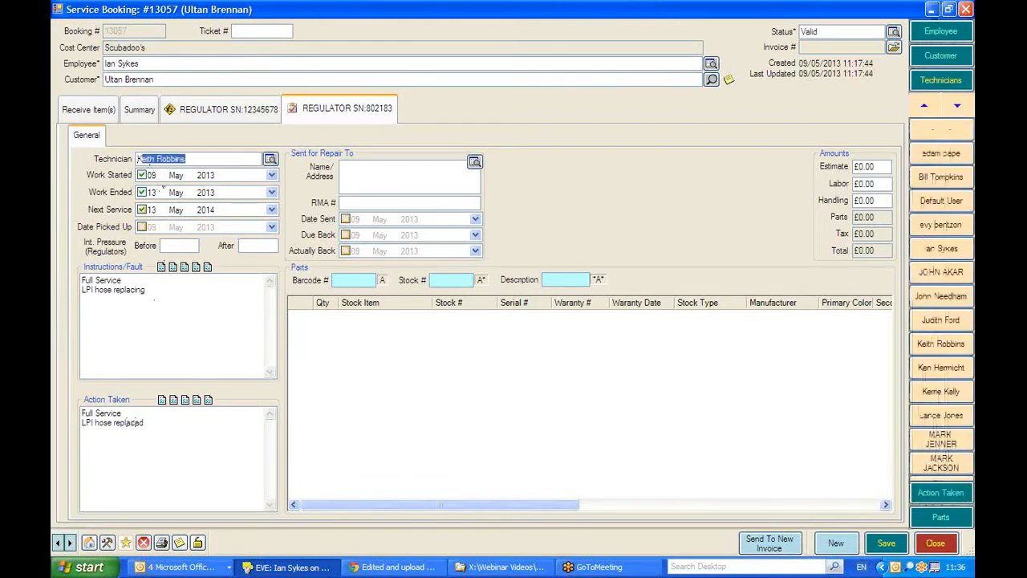
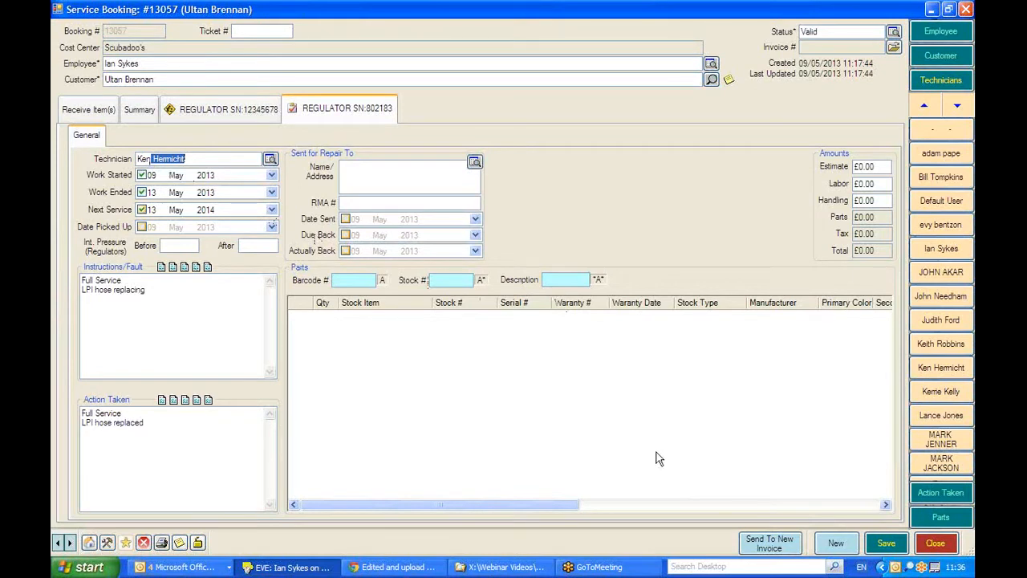
# Find the SERVICE KITS stock type and add the 1ST STAGE DIAPHRAGM KIT (AP0241) to regulator 802183's parts.
pyautogui.click(936, 522)
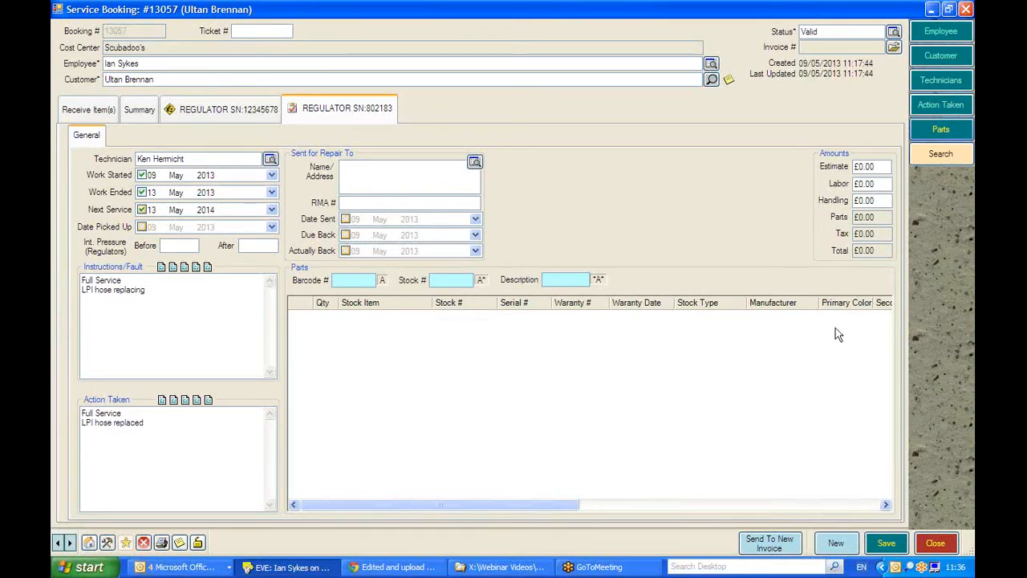
pyautogui.click(941, 157)
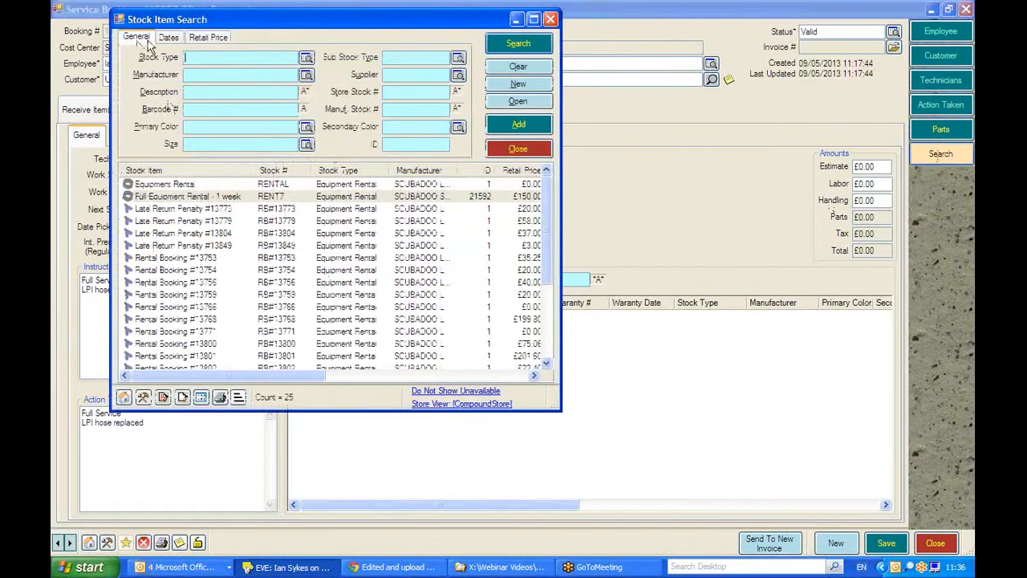
pyautogui.click(205, 59)
pyautogui.write('SE')
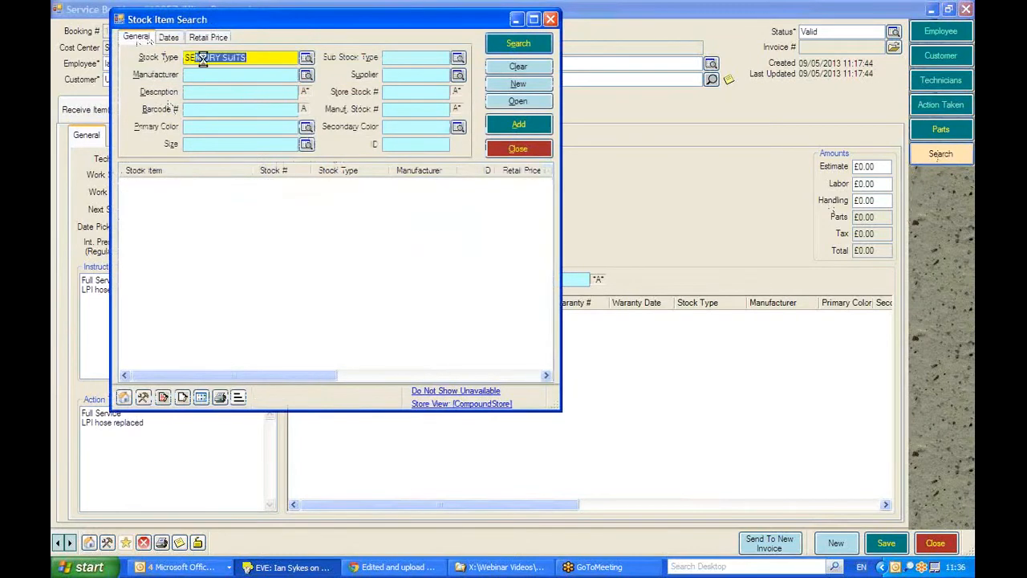
pyautogui.write('RVICE KITS')
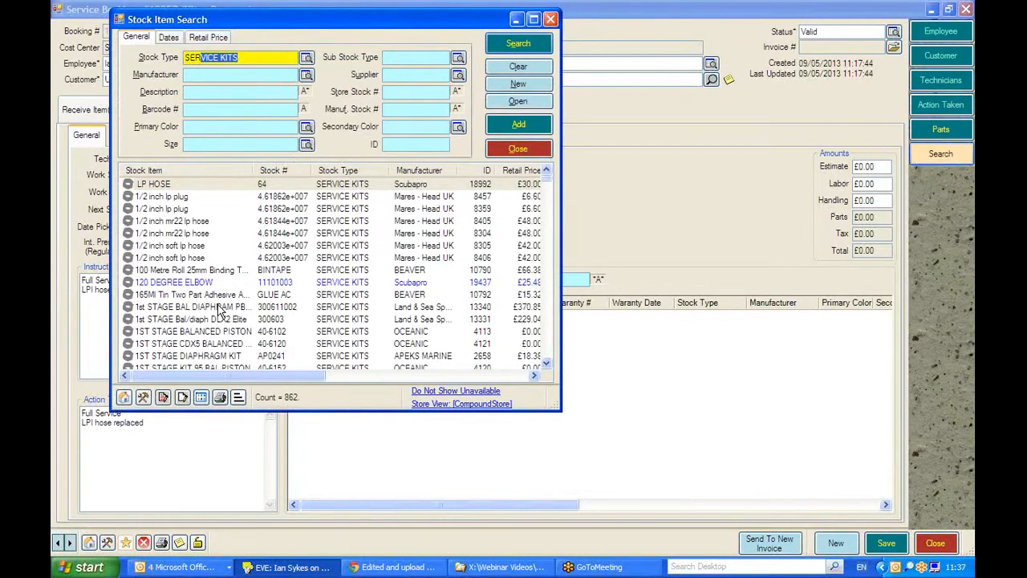
pyautogui.doubleClick(194, 361)
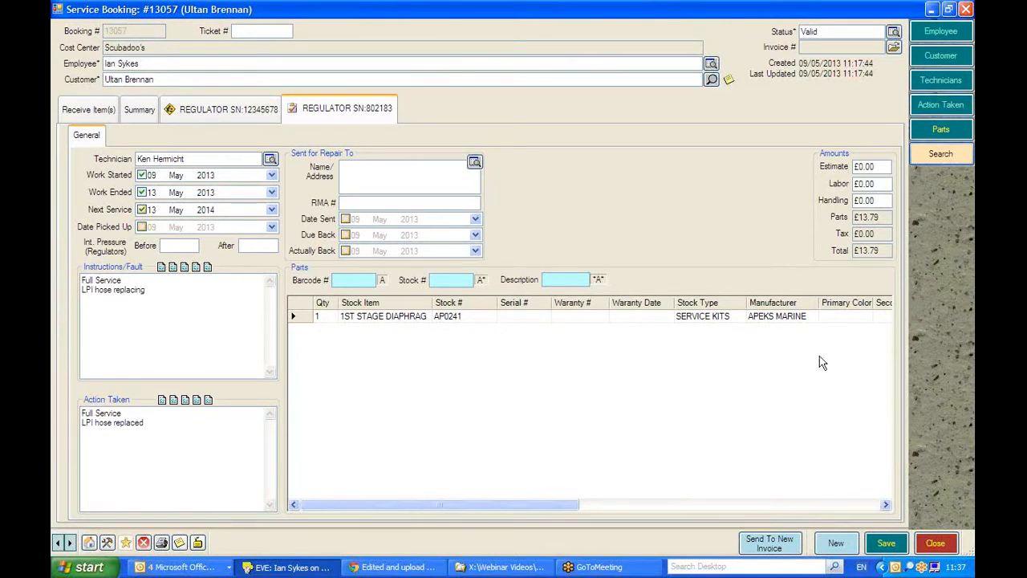
# Add the 1ST STAGE BALANCED PISTON service kit (40-6102) to regulator 802183's parts.
pyautogui.click(941, 153)
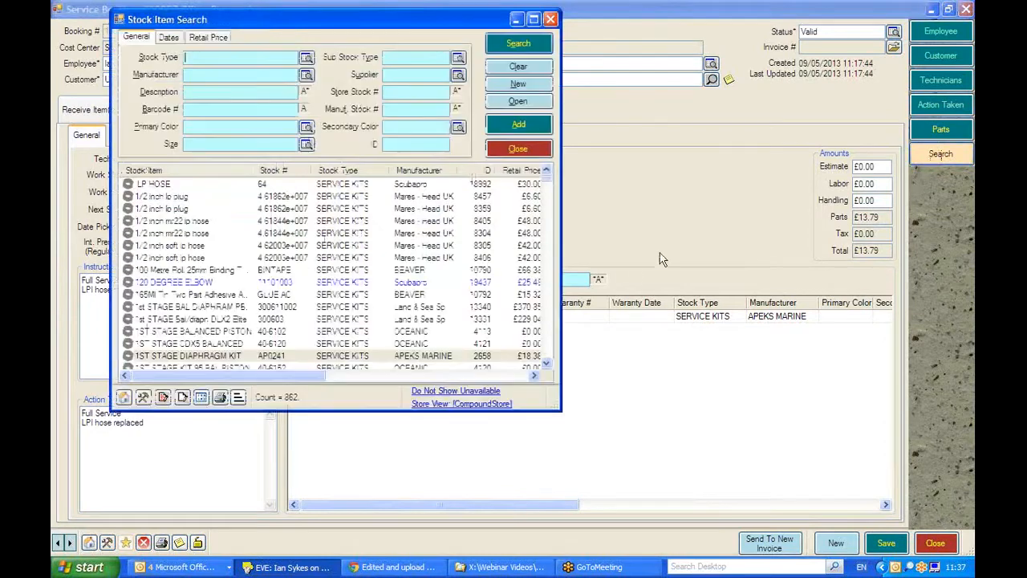
pyautogui.click(186, 332)
pyautogui.doubleClick(186, 332)
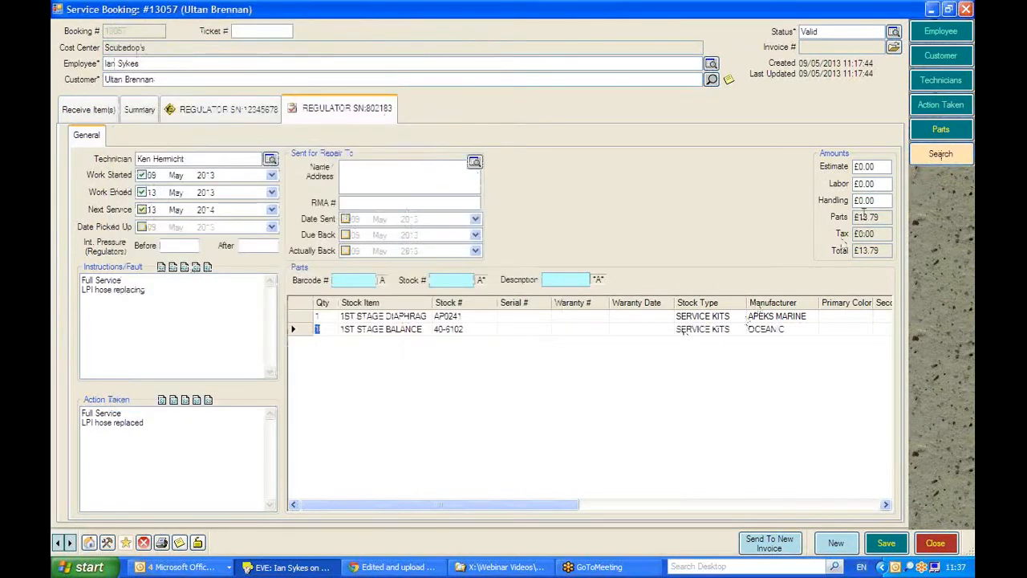
# Set the labor amount for regulator 802183 to £35.00, leaving the stock item search closed.
pyautogui.click(878, 184)
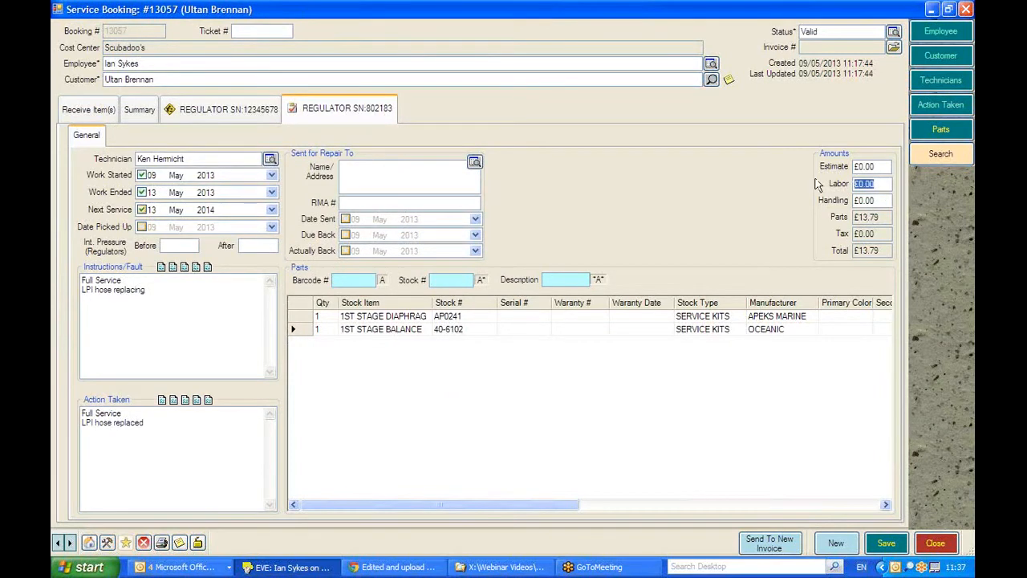
pyautogui.write('35')
pyautogui.click(941, 156)
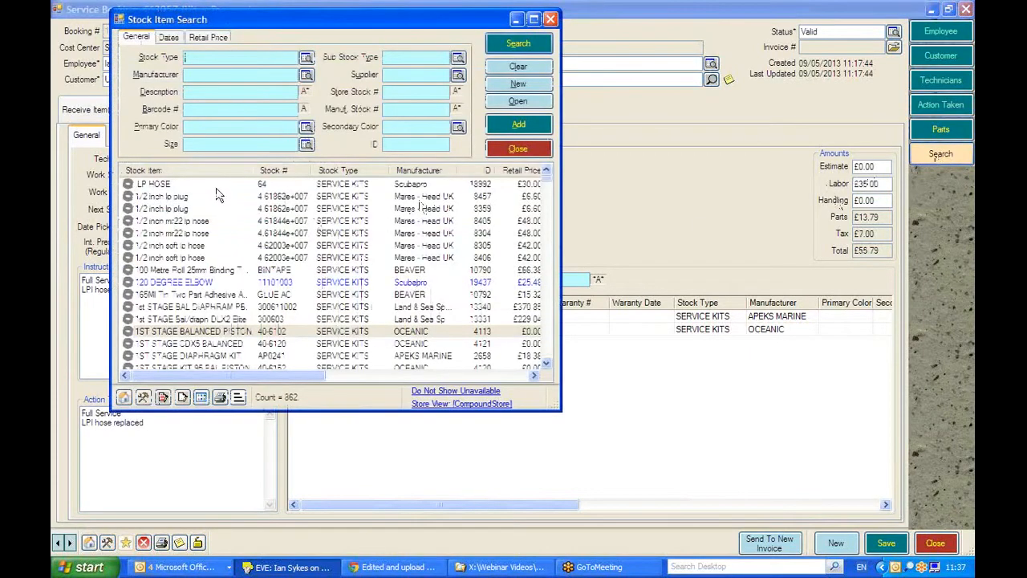
pyautogui.click(517, 148)
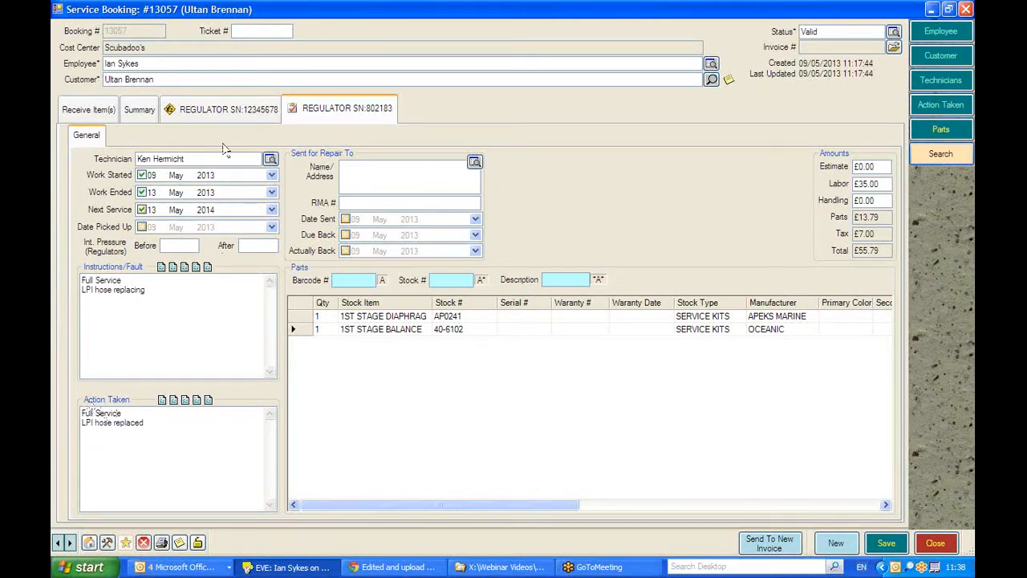
# For regulator 12345678, enter the technician's name and set work started to 09 May 2013 and work ended to 12 May 2013.
pyautogui.click(192, 110)
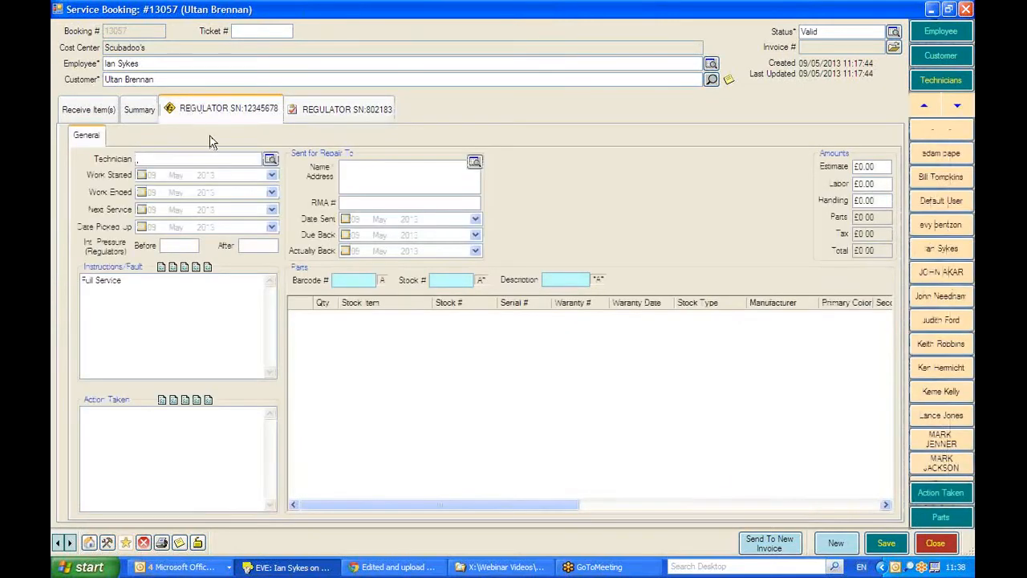
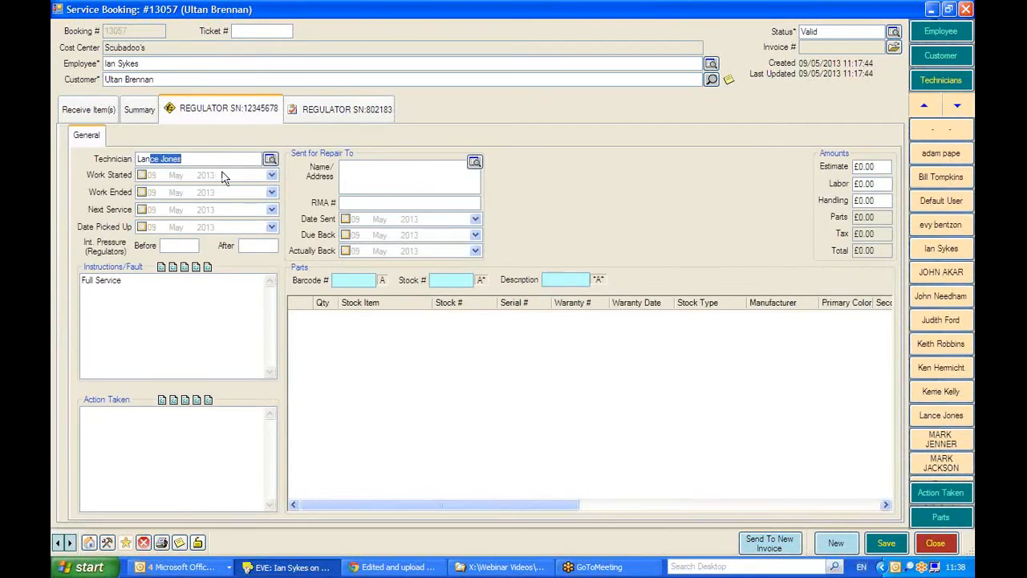
pyautogui.click(142, 176)
pyautogui.click(142, 193)
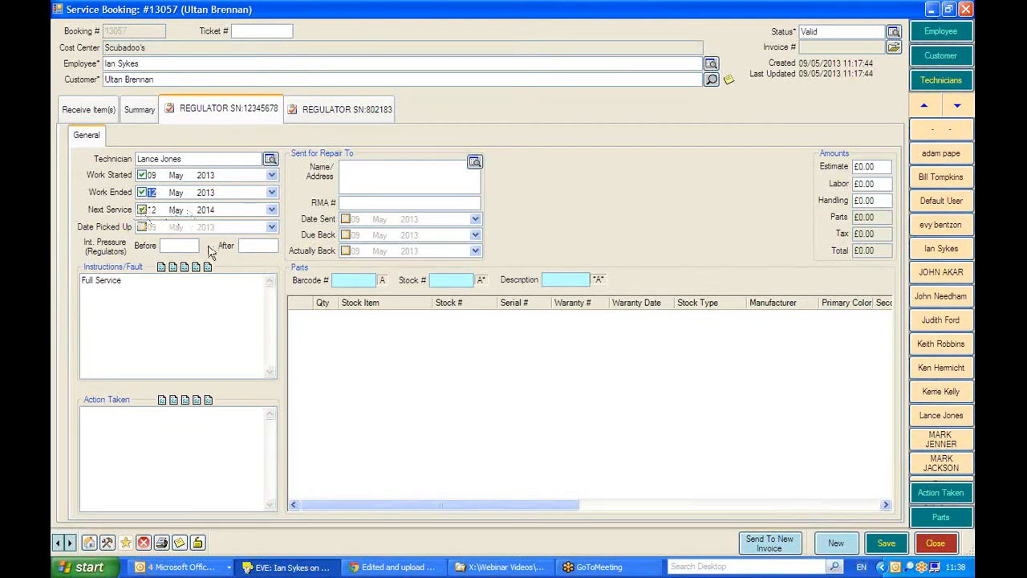
# Record "Full Service" as the action taken on regulator 12345678 and set its labor amount to £30.00.
pyautogui.click(162, 399)
pyautogui.click(882, 181)
pyautogui.write('30')
# Add the 1st STAGE BAL DIAPHRAM service kit (300611002) to regulator 12345678's parts and return to the booking's received items.
pyautogui.click(941, 517)
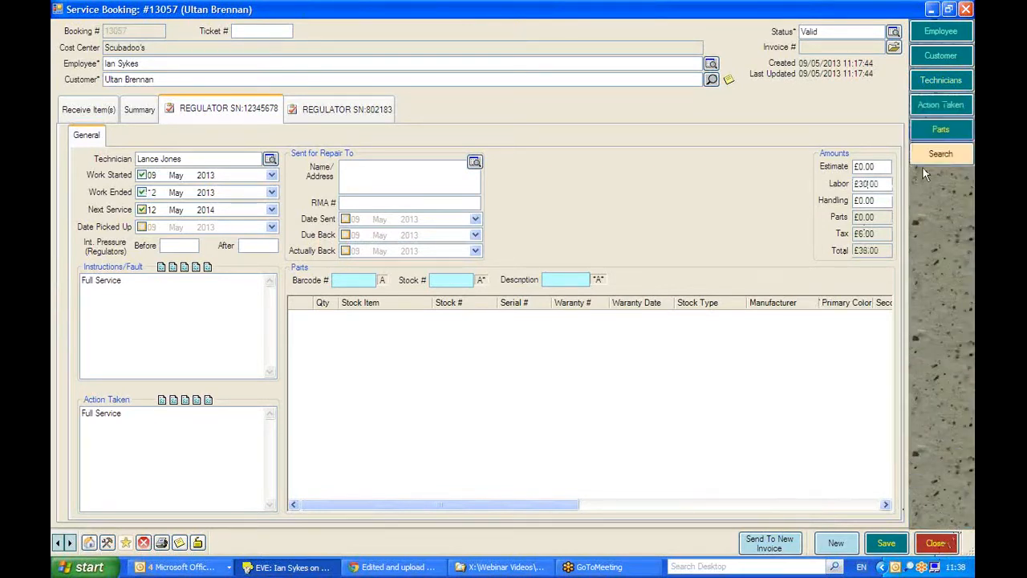
pyautogui.click(930, 160)
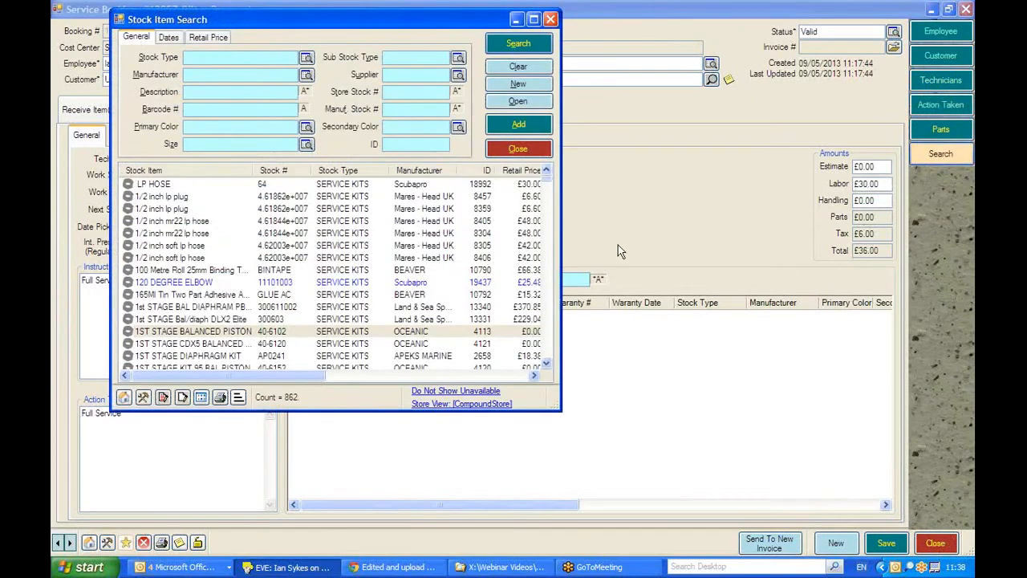
pyautogui.doubleClick(189, 308)
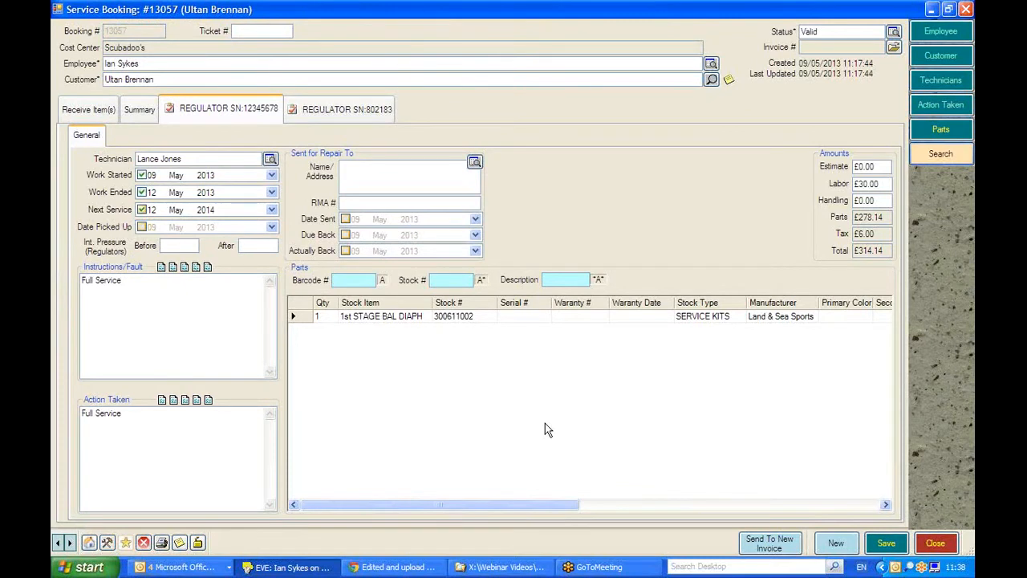
pyautogui.click(74, 110)
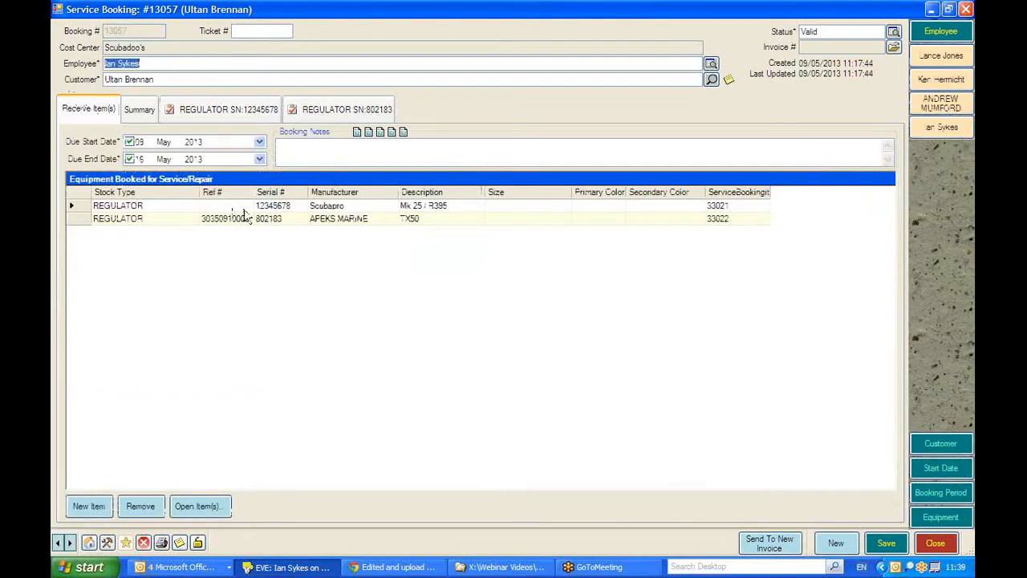
# Review the labor amount and grand total in the booking's summary and save the service booking.
pyautogui.click(140, 113)
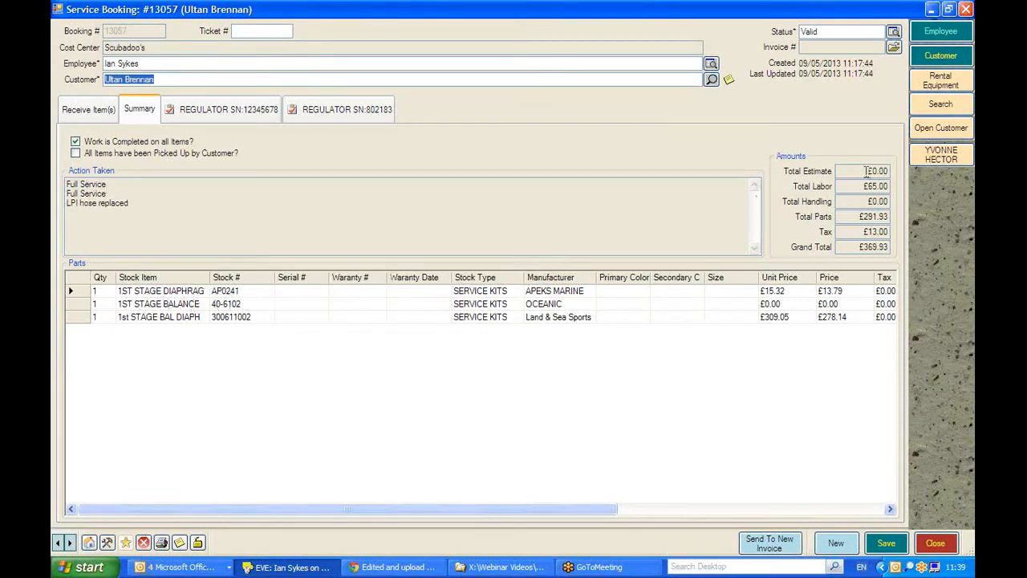
pyautogui.moveTo(863, 186); pyautogui.dragTo(890, 189)
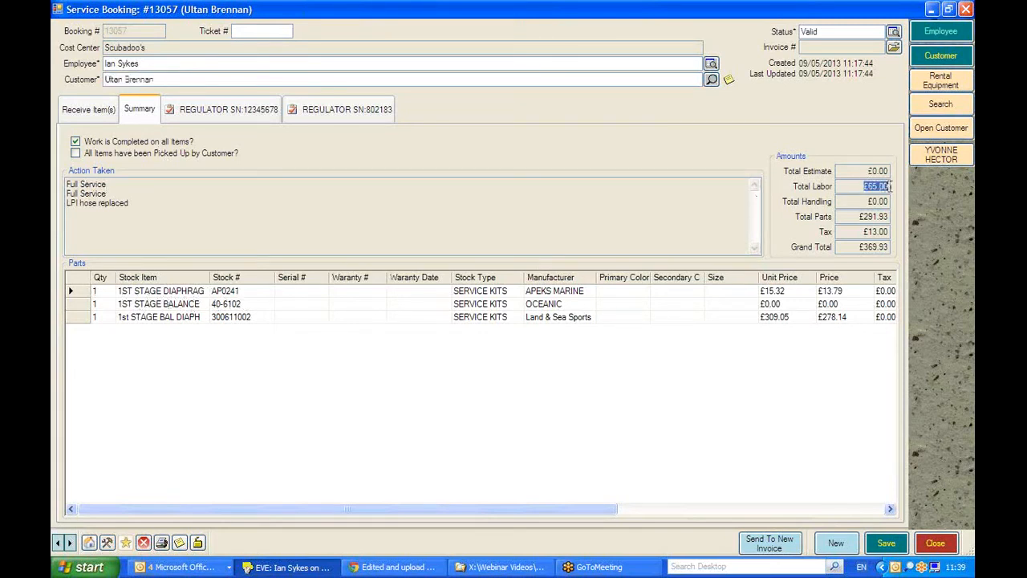
pyautogui.click(854, 248)
pyautogui.moveTo(853, 247); pyautogui.dragTo(897, 252)
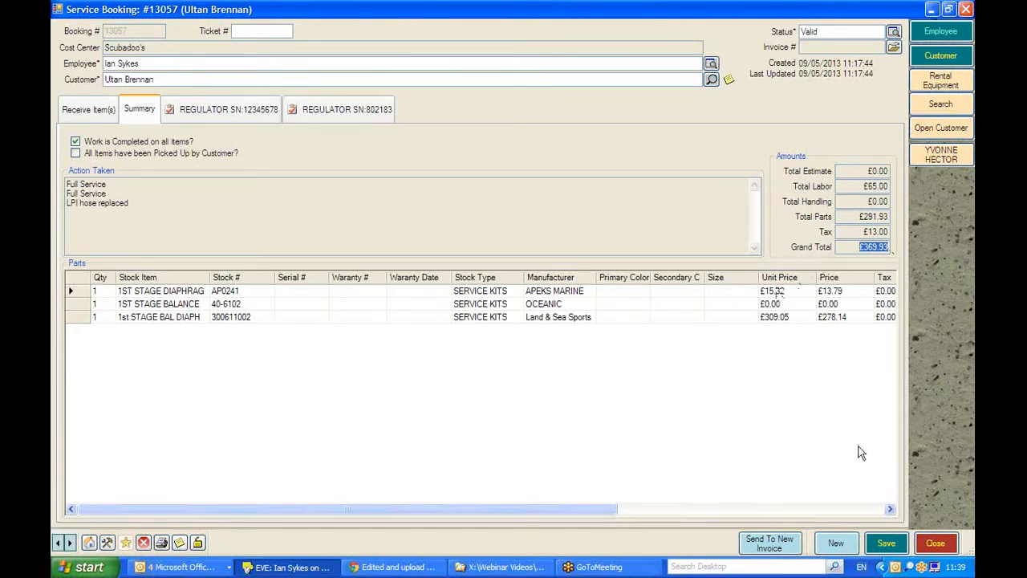
pyautogui.click(884, 542)
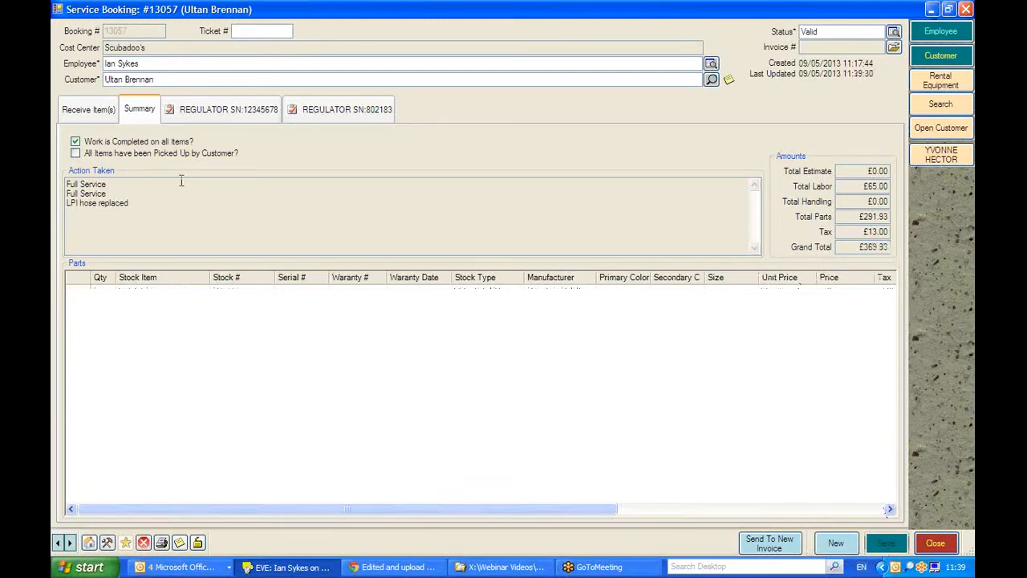
pyautogui.click(102, 114)
pyautogui.click(135, 113)
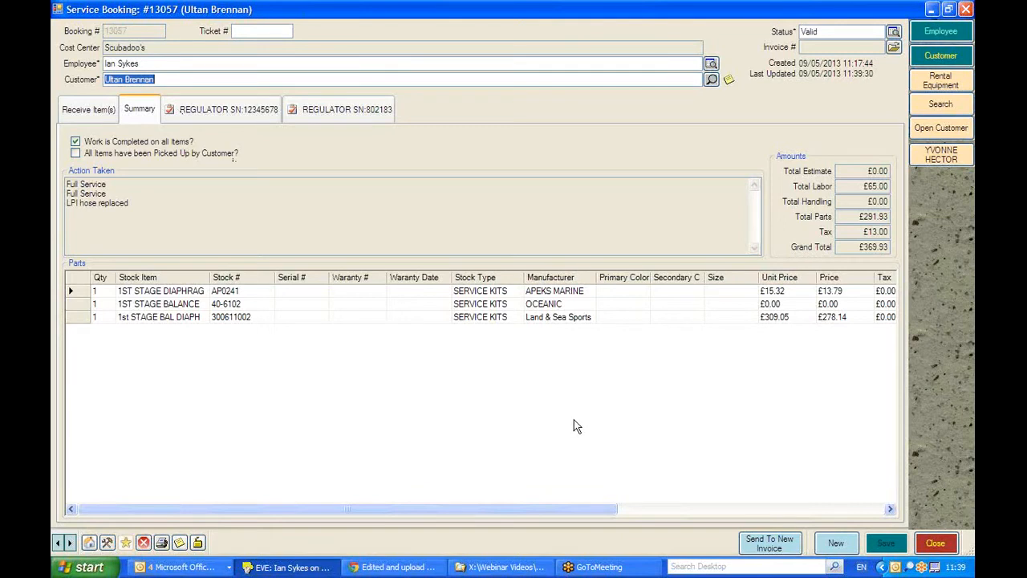
pyautogui.click(773, 544)
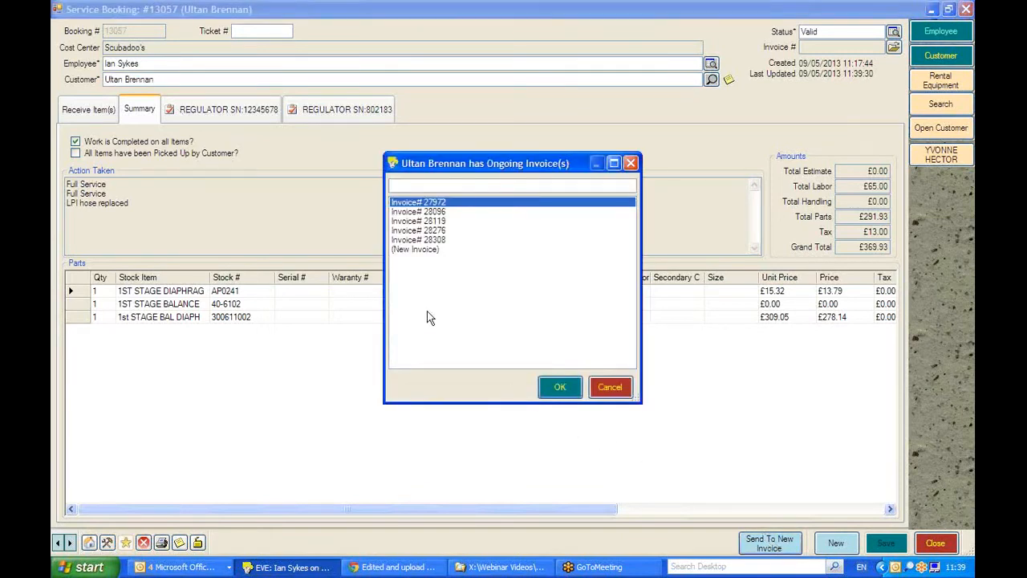
pyautogui.click(412, 250)
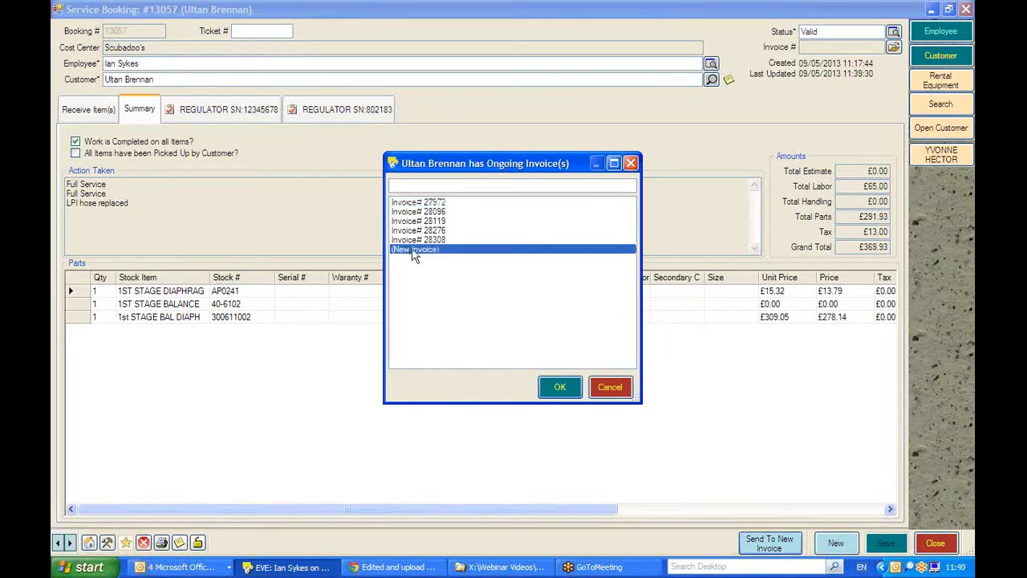
pyautogui.click(422, 221)
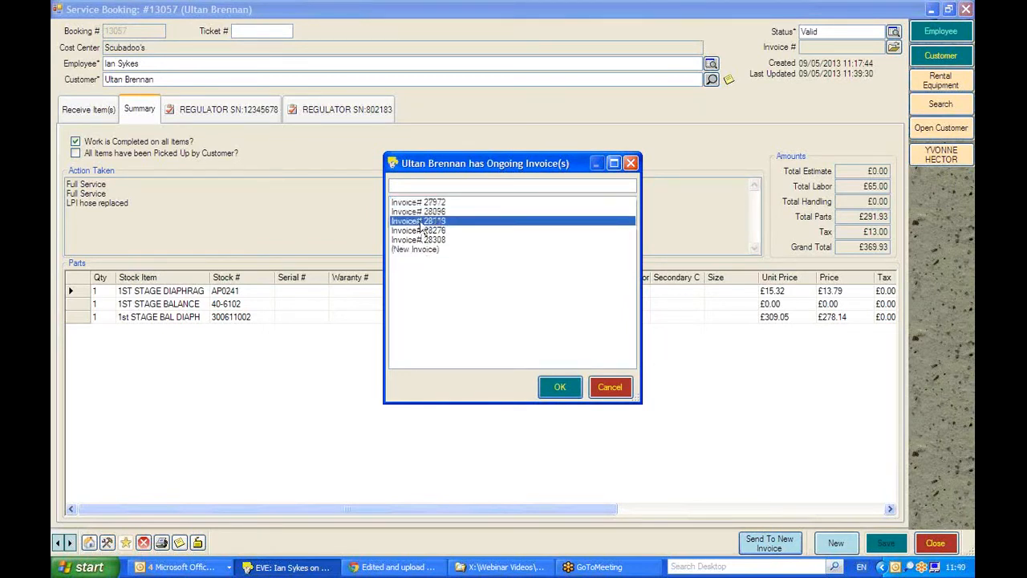
pyautogui.click(421, 240)
pyautogui.click(418, 253)
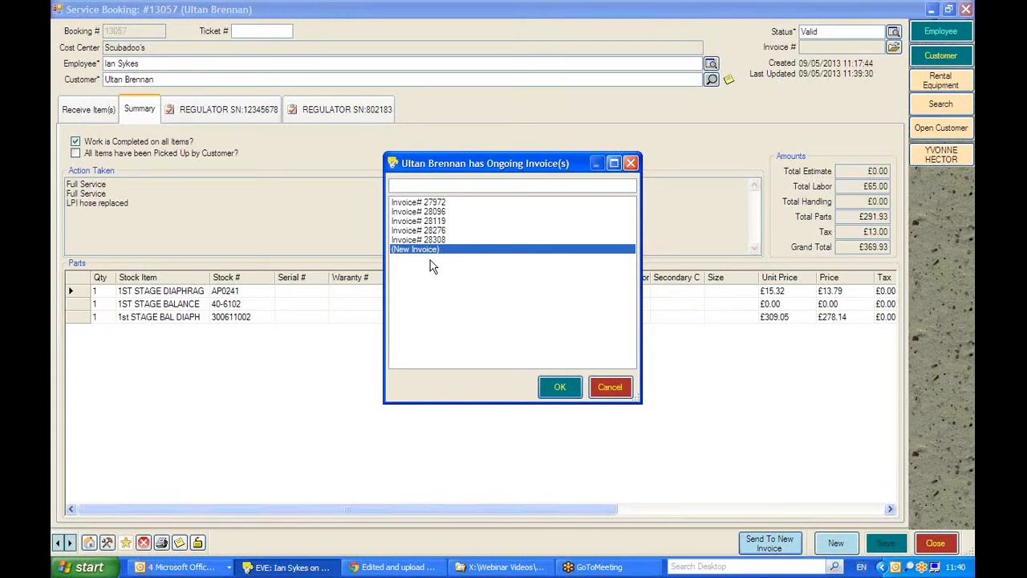
pyautogui.click(608, 387)
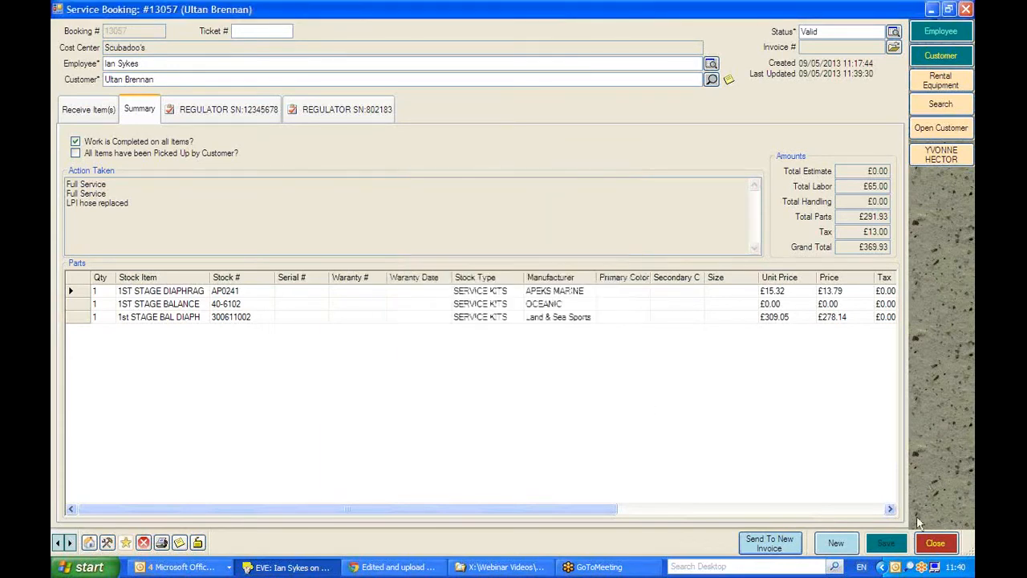
# Close the service booking and the booking search, and start a new sales invoice.
pyautogui.click(933, 542)
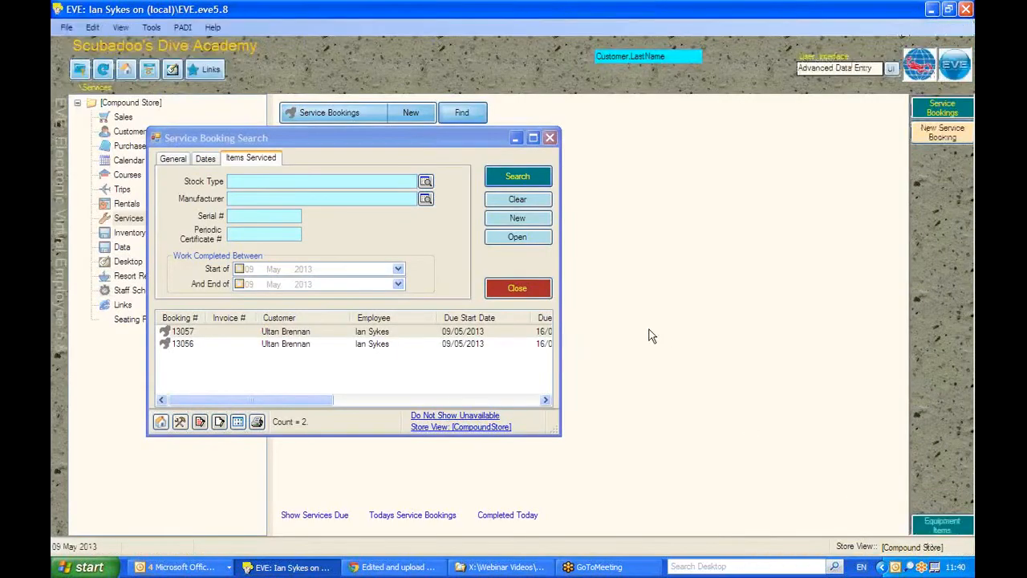
pyautogui.click(516, 287)
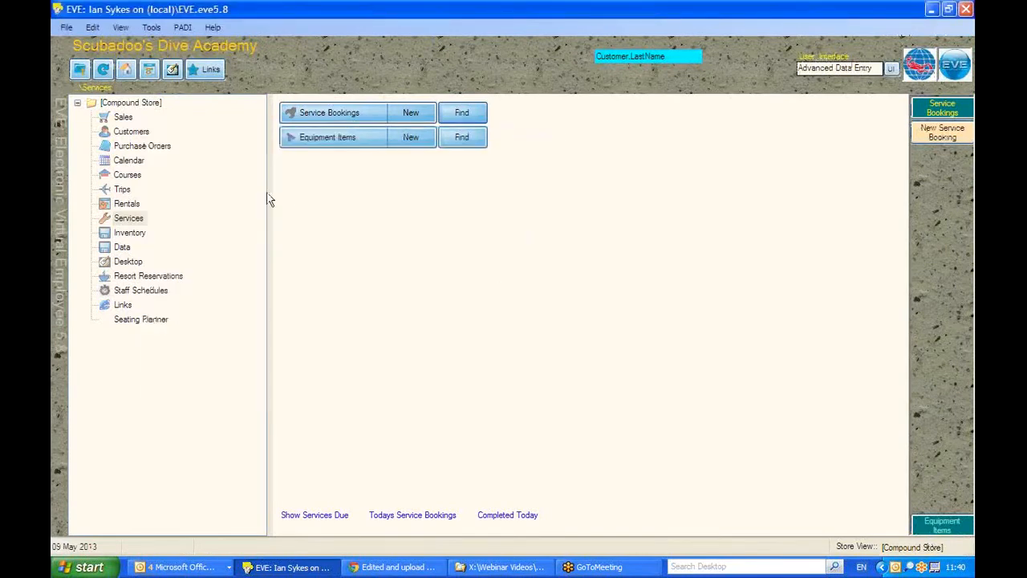
pyautogui.click(119, 121)
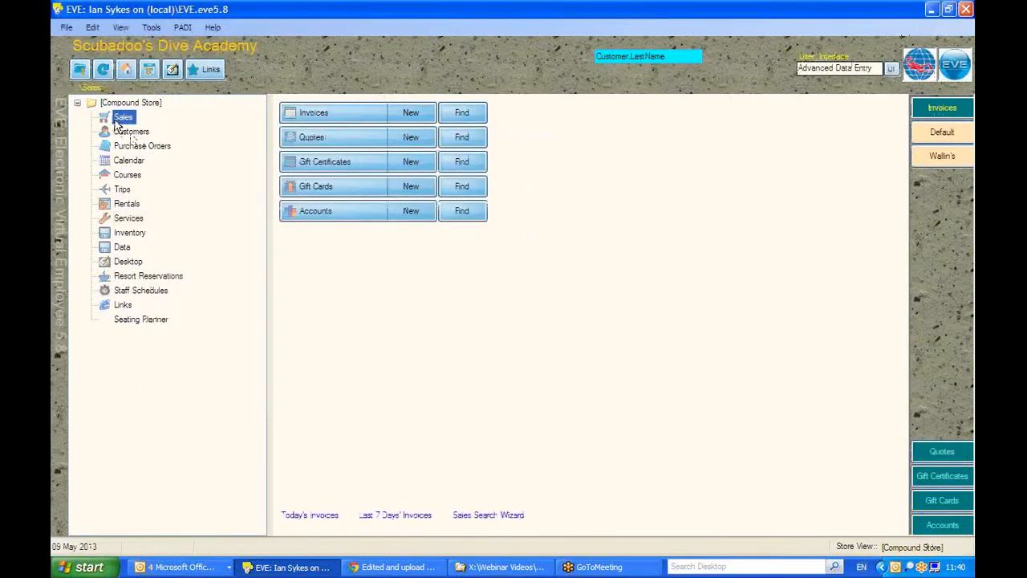
pyautogui.click(400, 117)
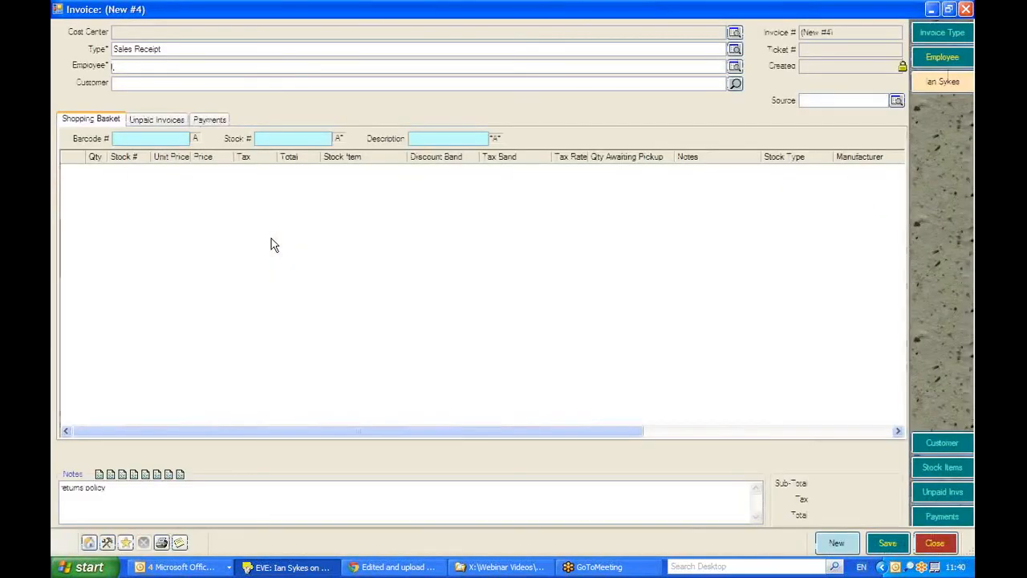
# Enter the employee's name on the invoice and choose the customer who owns the service booking, dismissing the customer summary.
pyautogui.press('Tab')
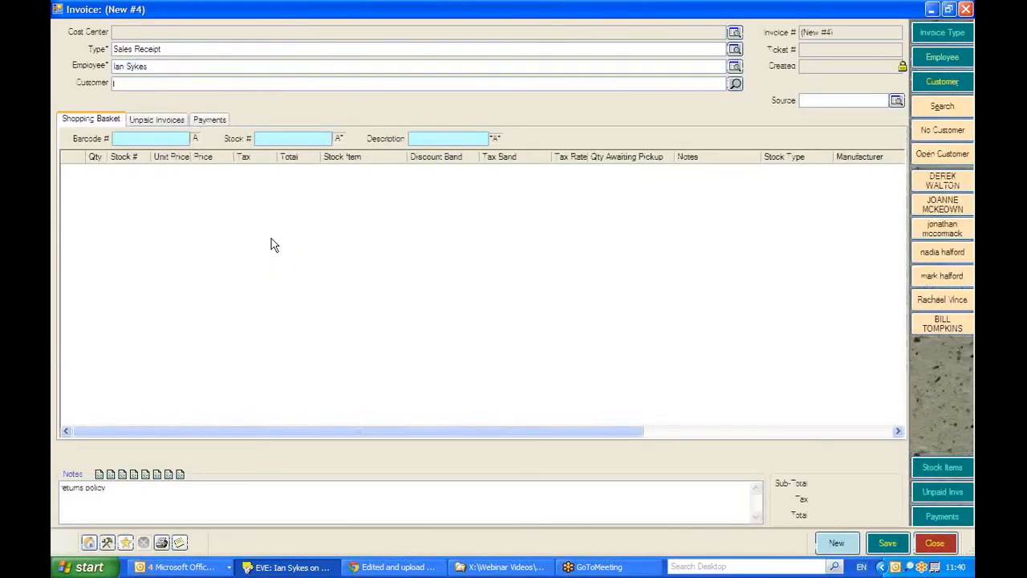
pyautogui.write('Ult')
pyautogui.press('Return')
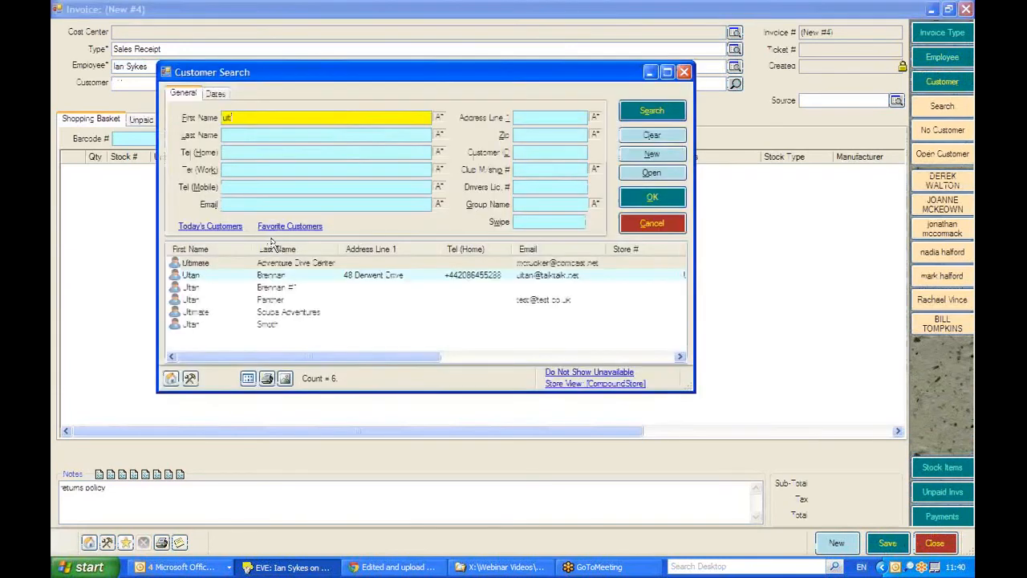
pyautogui.doubleClick(249, 276)
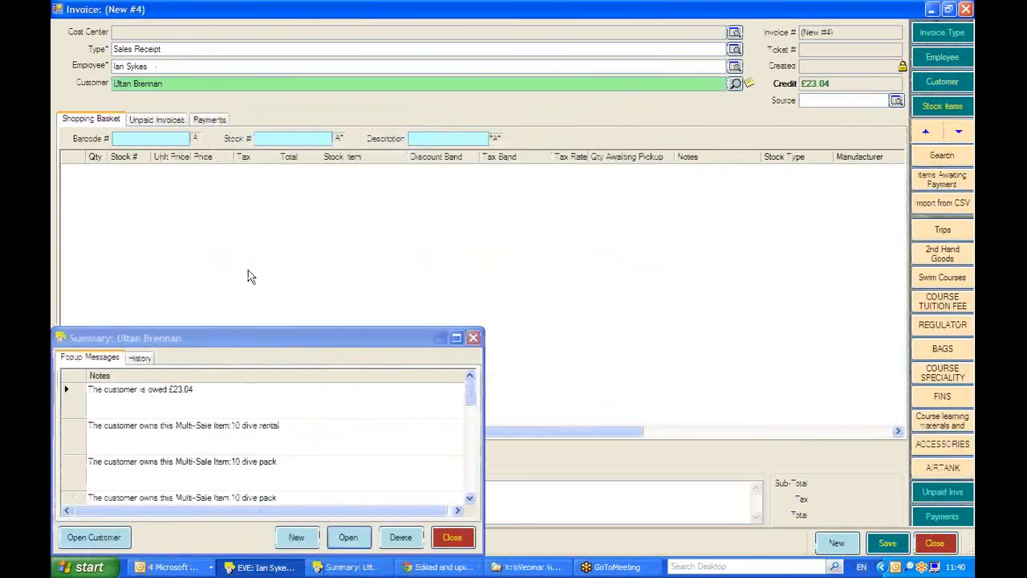
pyautogui.click(473, 338)
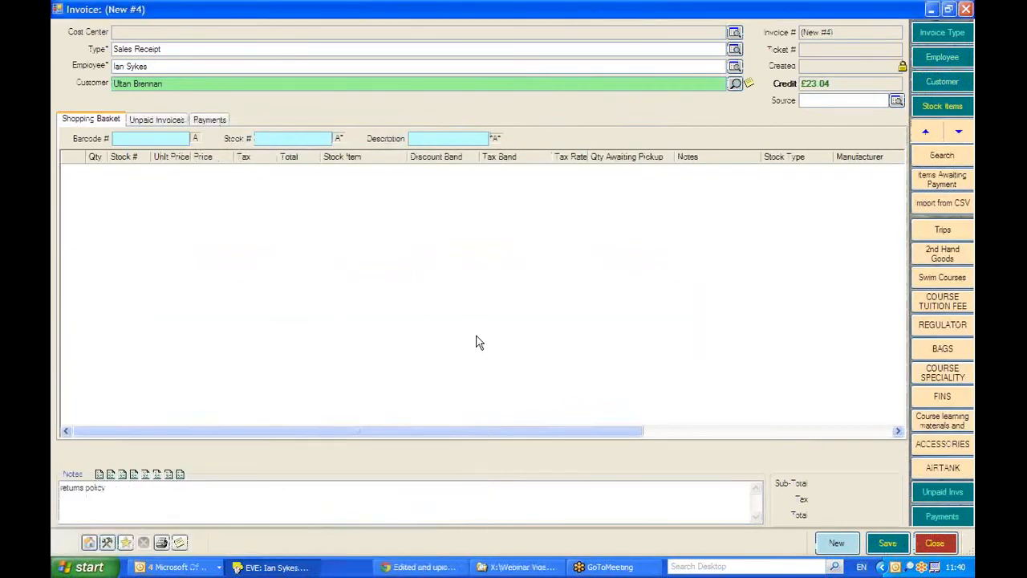
# Search the stock items for the invoice by the stock type Equipment Servicing.
pyautogui.click(943, 156)
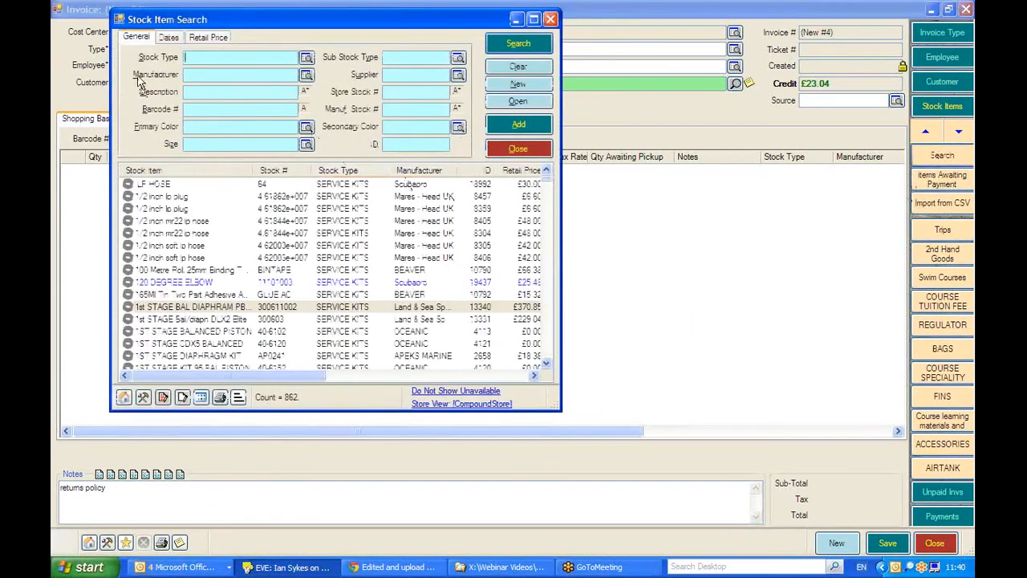
pyautogui.click(192, 58)
pyautogui.write('EQUI')
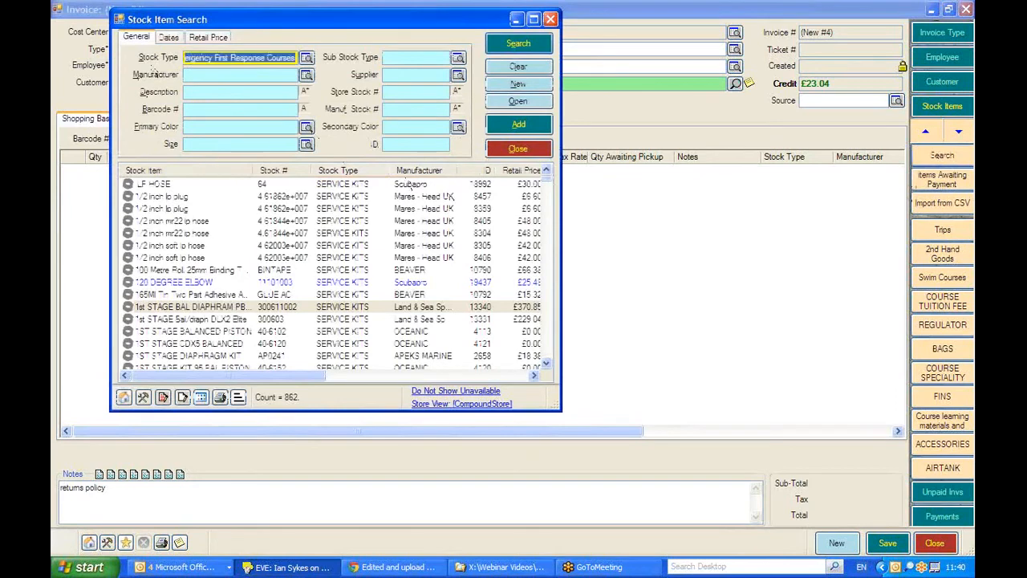
pyautogui.press('Down')
pyautogui.press('Down')
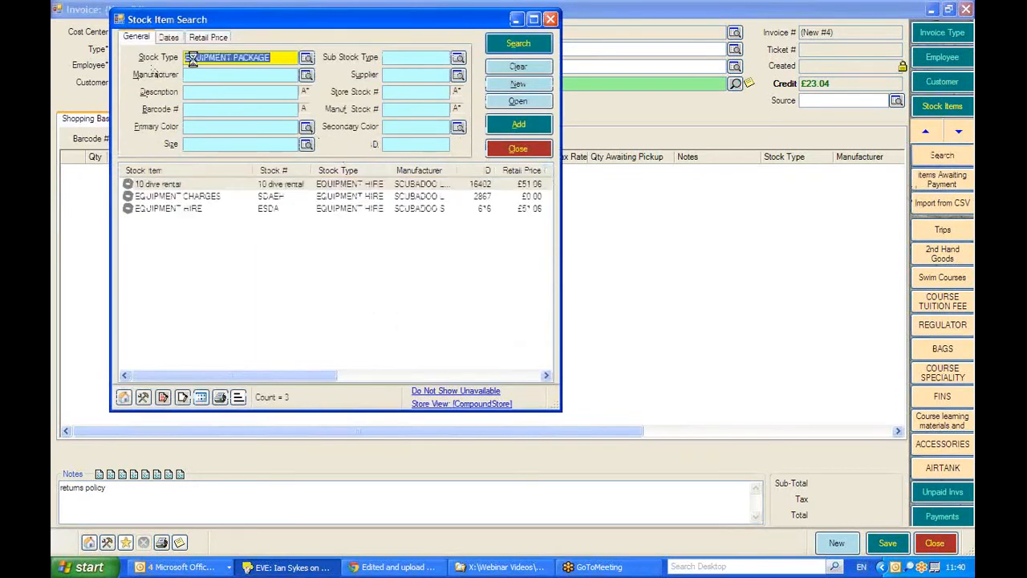
pyautogui.press('Down')
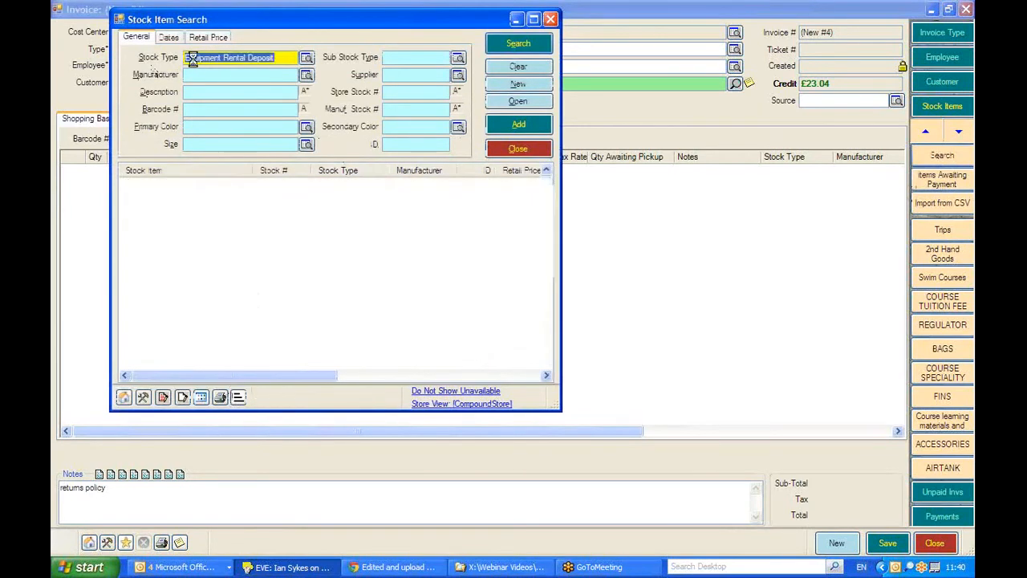
pyautogui.press('Down')
pyautogui.press('Down')
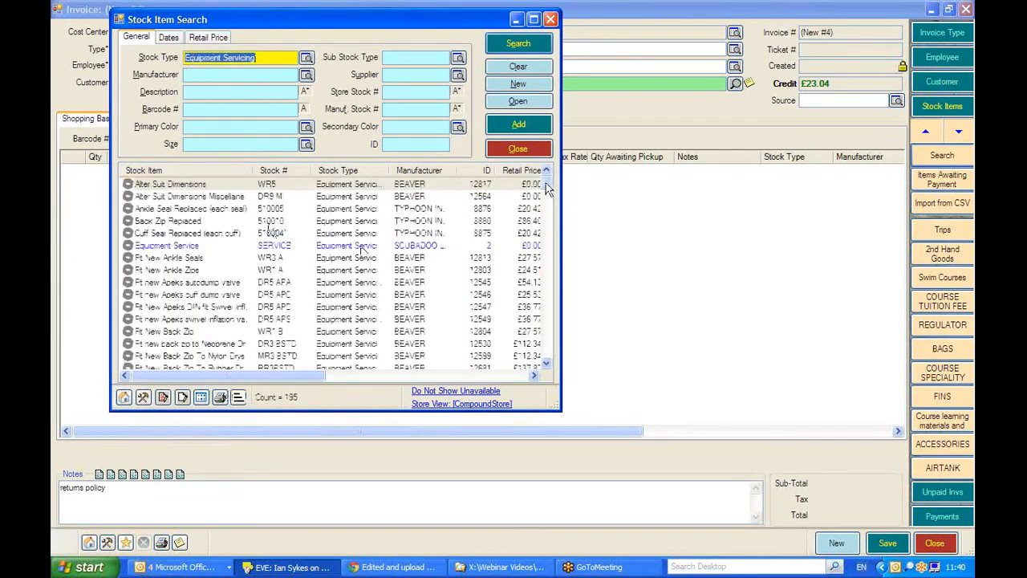
# Add the customer's saved service booking to the invoice's shopping basket and widen the Stock Item column to show full names.
pyautogui.moveTo(547, 187); pyautogui.dragTo(549, 340)
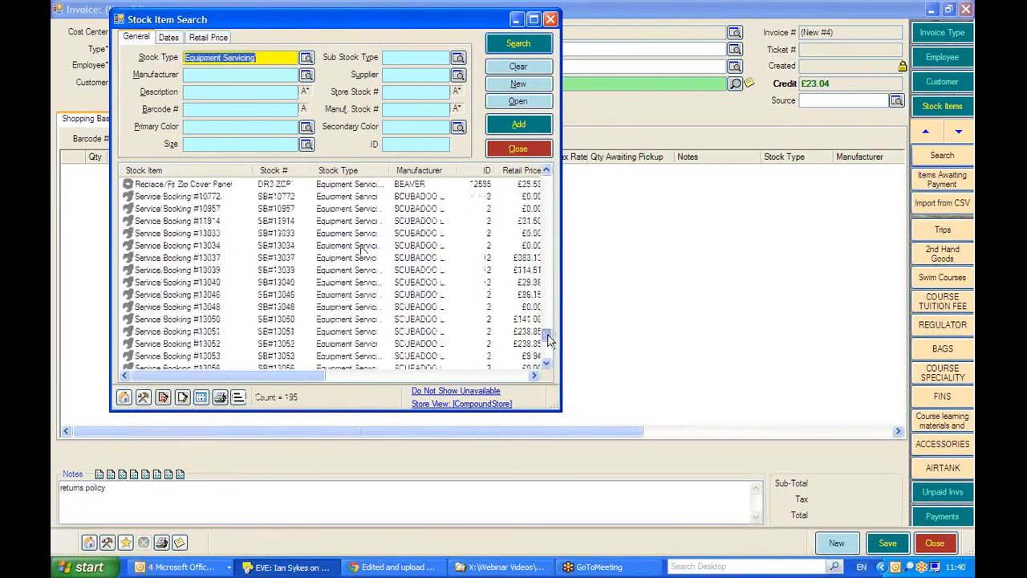
pyautogui.moveTo(548, 341); pyautogui.dragTo(548, 357)
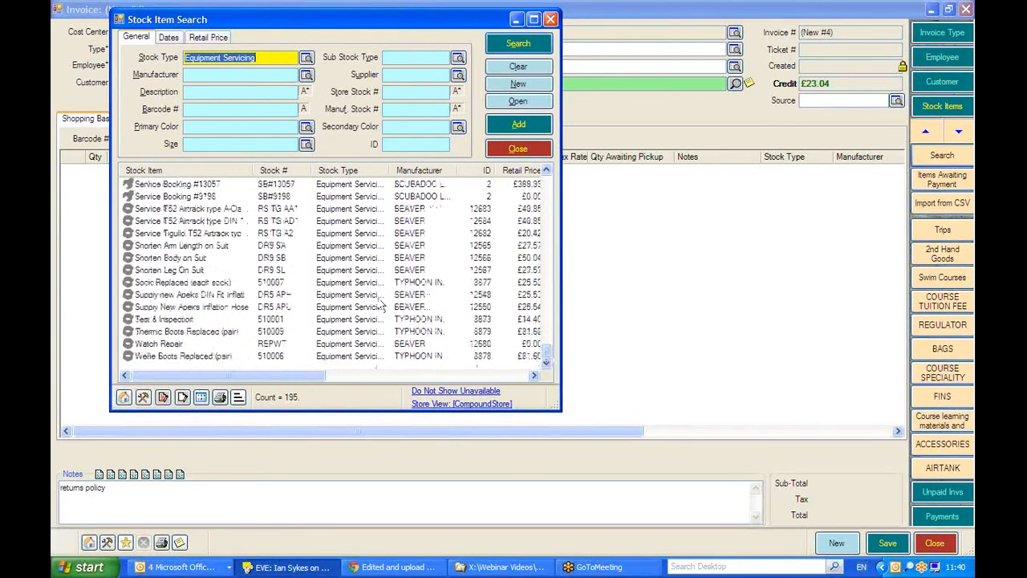
pyautogui.doubleClick(158, 187)
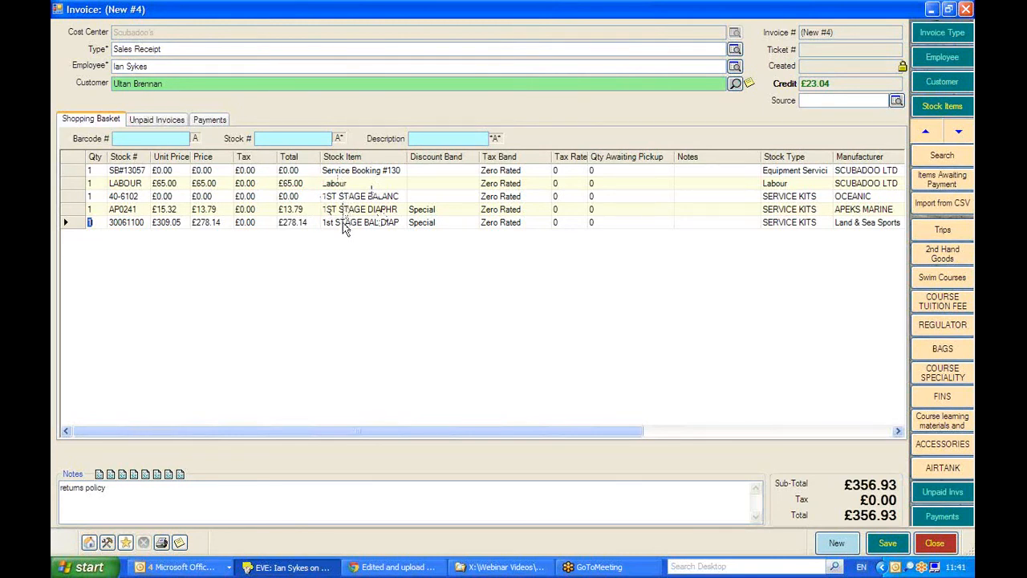
pyautogui.moveTo(408, 158); pyautogui.dragTo(463, 164)
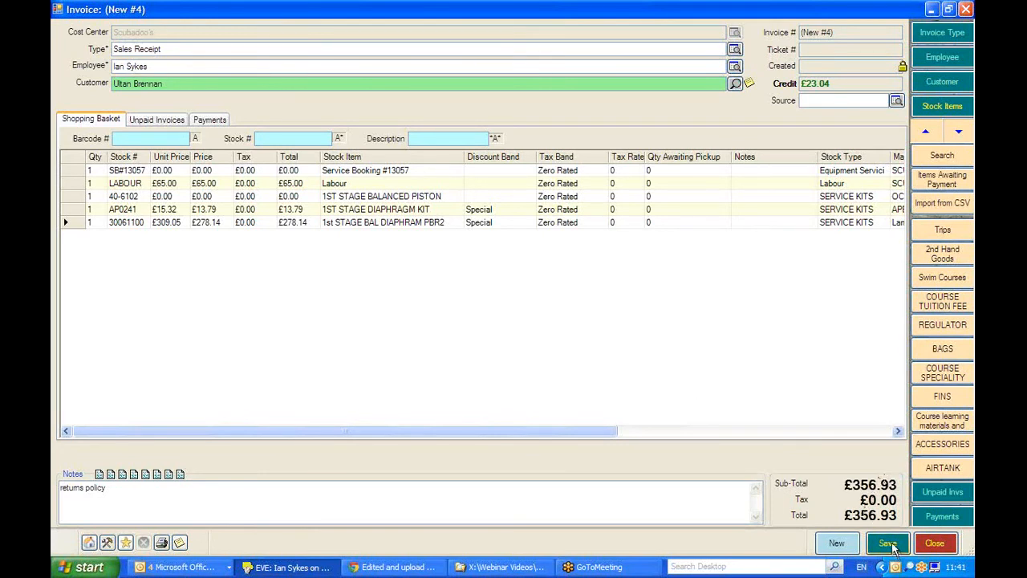
# Record a cash payment for the invoice's full total and save the invoice.
pyautogui.click(942, 515)
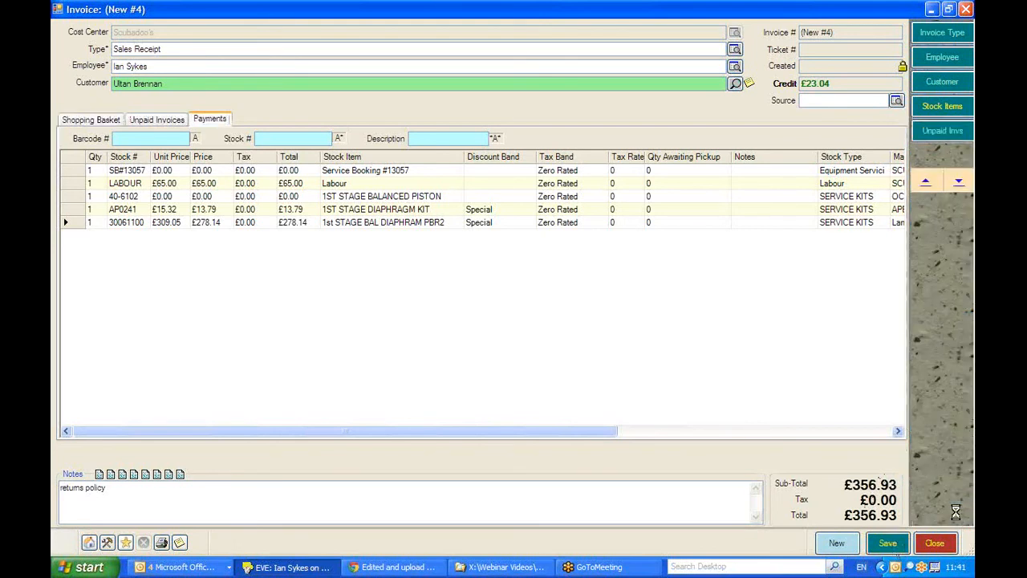
pyautogui.click(958, 378)
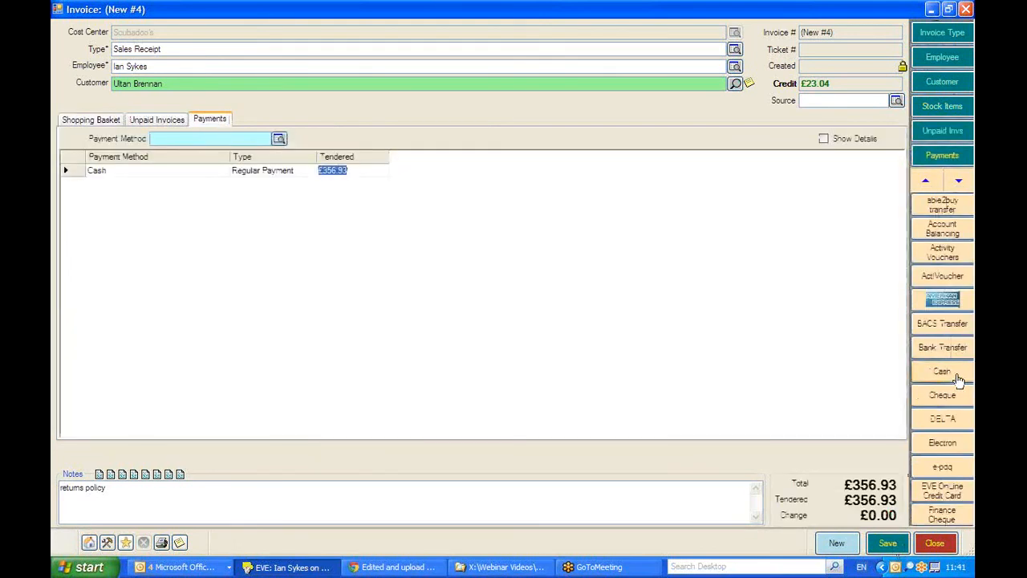
pyautogui.click(889, 542)
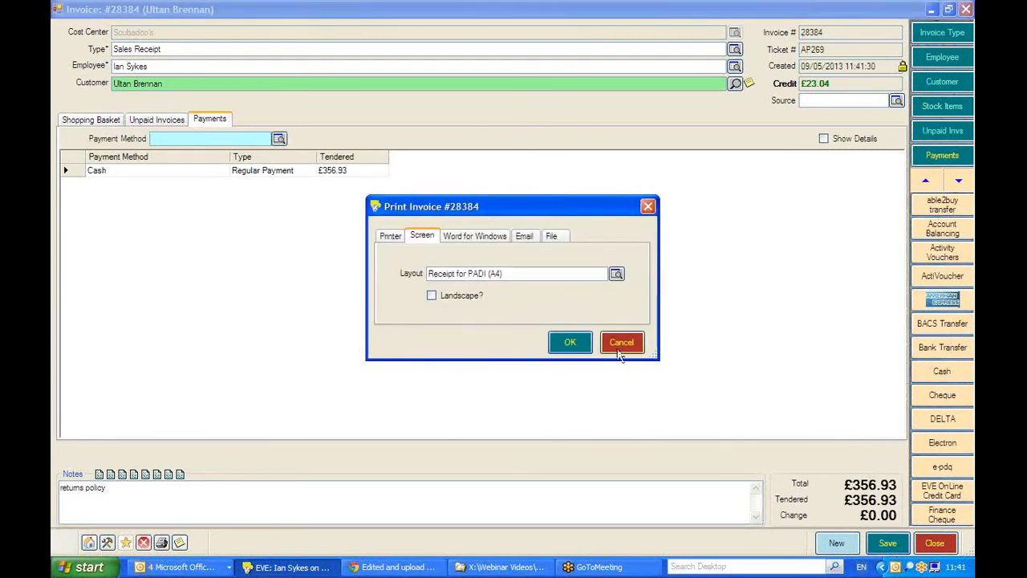
# Skip printing both the invoice and the service booking, and close the invoice.
pyautogui.click(621, 343)
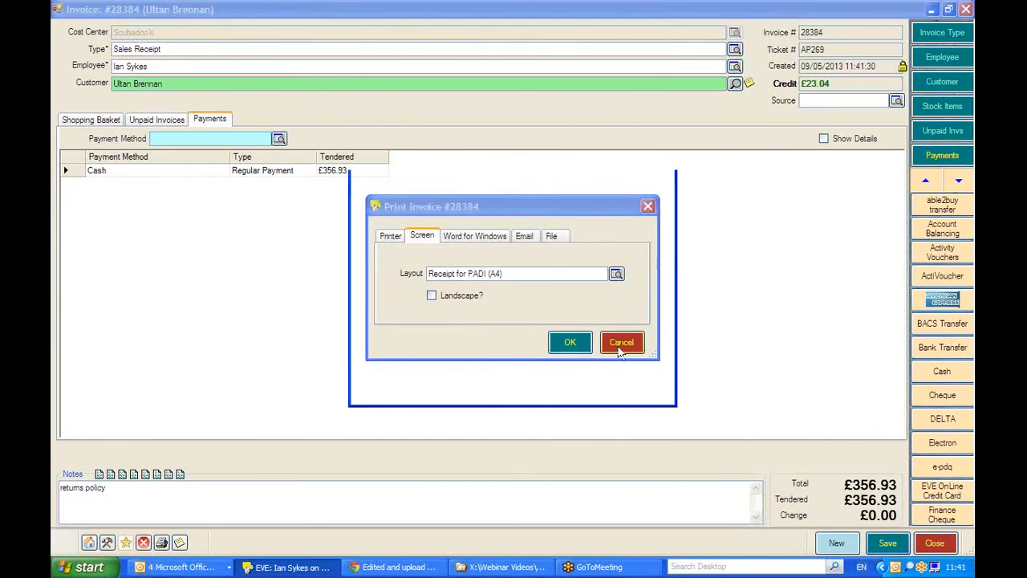
pyautogui.click(646, 389)
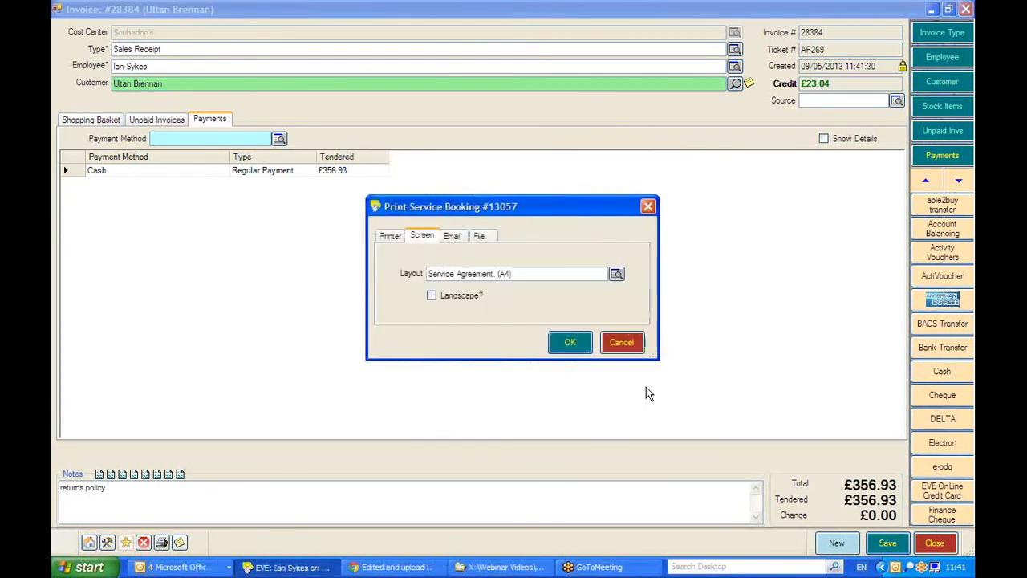
pyautogui.click(618, 345)
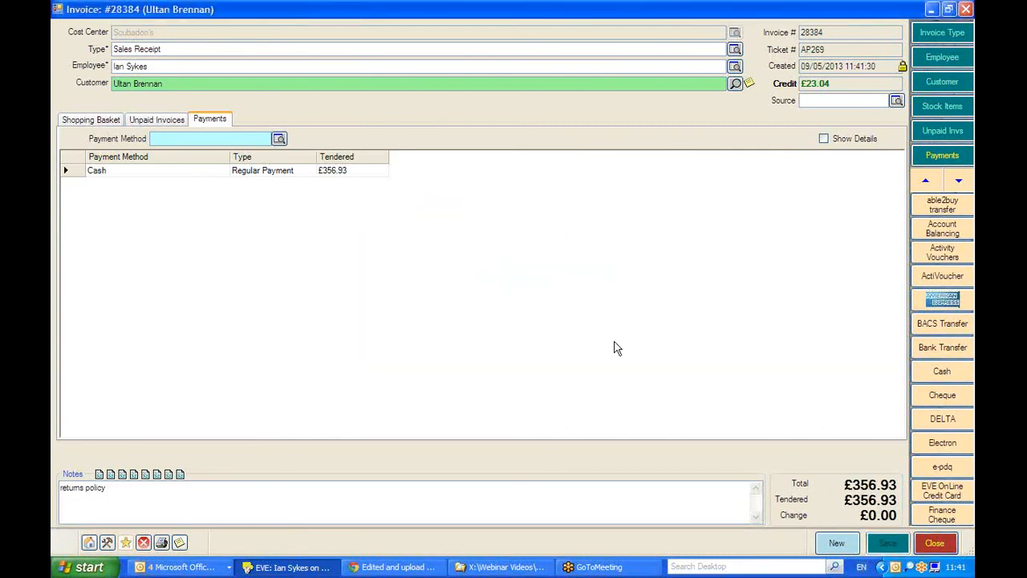
pyautogui.click(932, 543)
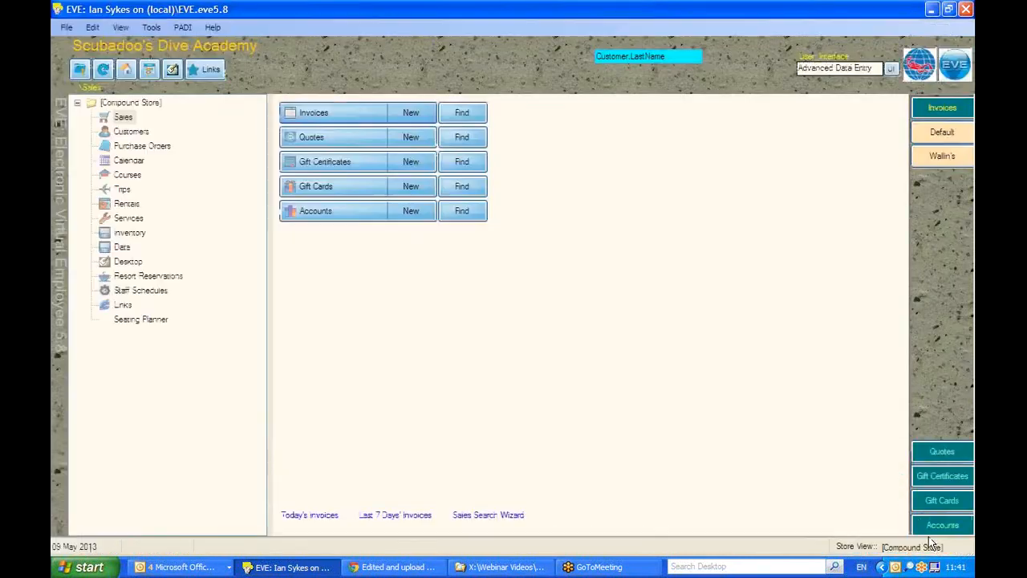